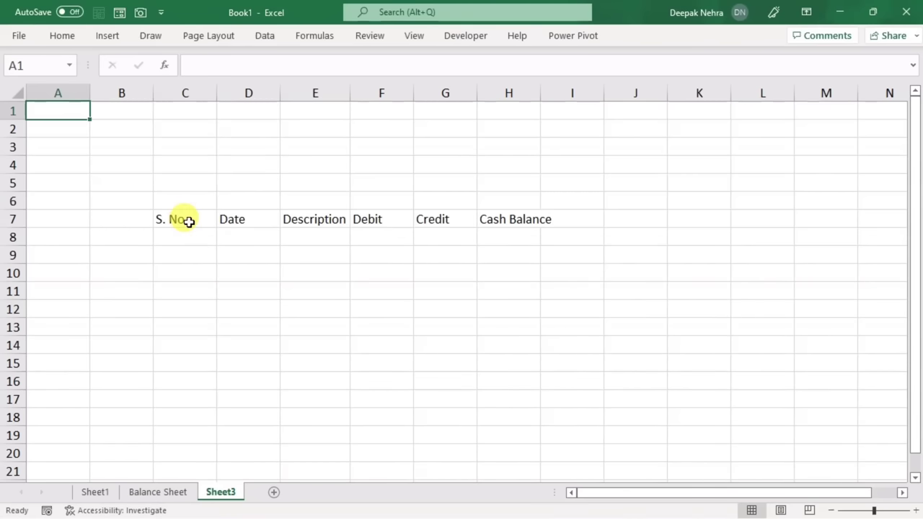
# - Widen the Date and Description columns (D and E)
pyautogui.click(188, 222)
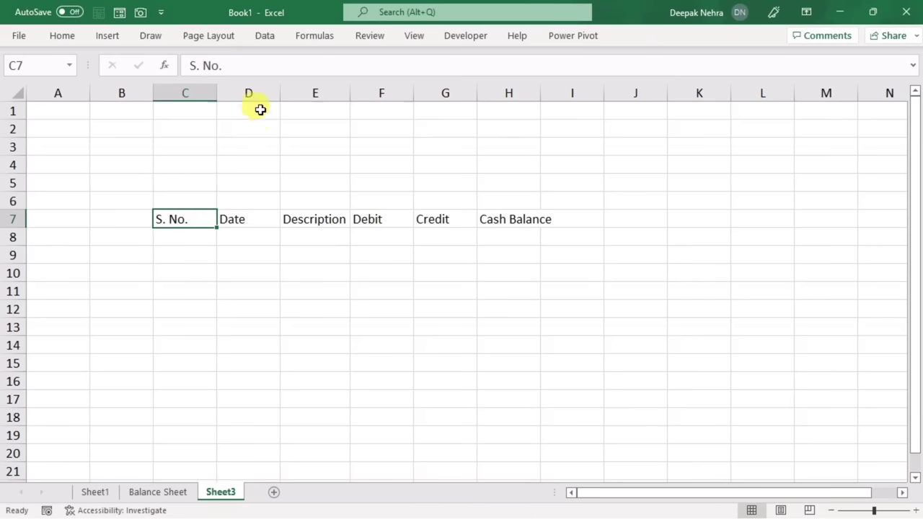
pyautogui.moveTo(278, 91); pyautogui.dragTo(319, 93)
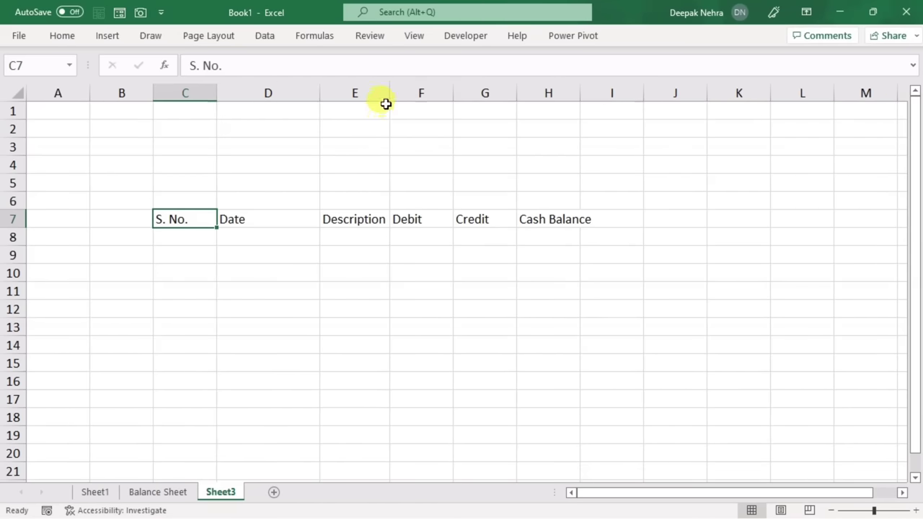
pyautogui.moveTo(390, 92)
pyautogui.mouseDown()
pyautogui.moveTo(486, 117)
pyautogui.moveTo(510, 101)
pyautogui.mouseUp()
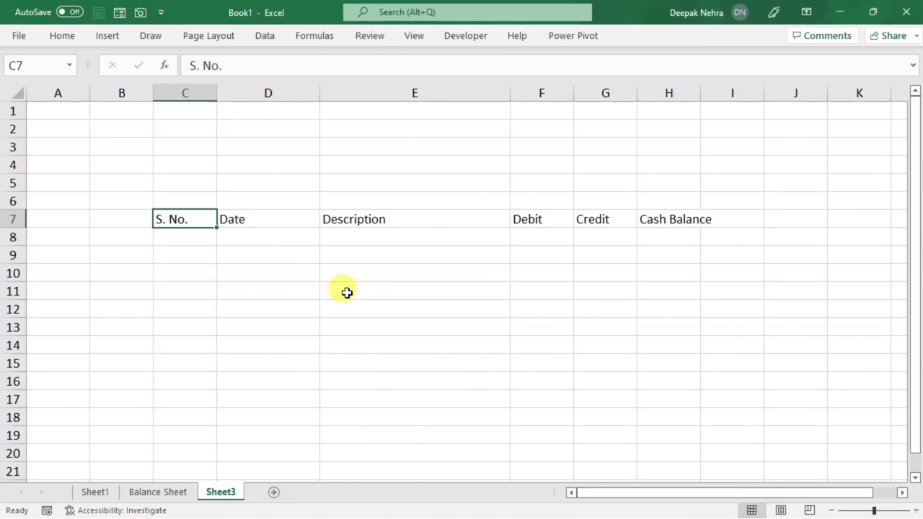
# - Make the C7:H7 headings bold with a yellow fill
pyautogui.click(303, 288)
pyautogui.moveTo(185, 219); pyautogui.dragTo(673, 220)
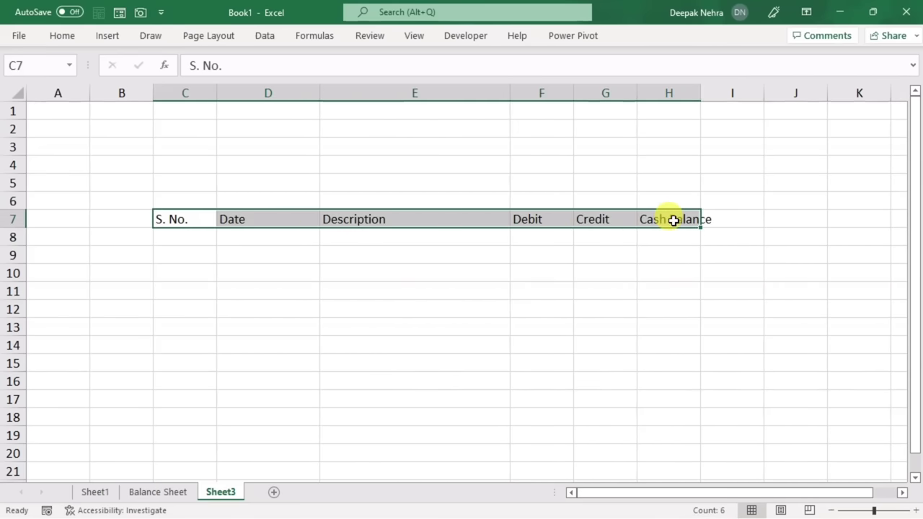
pyautogui.rightClick(231, 219)
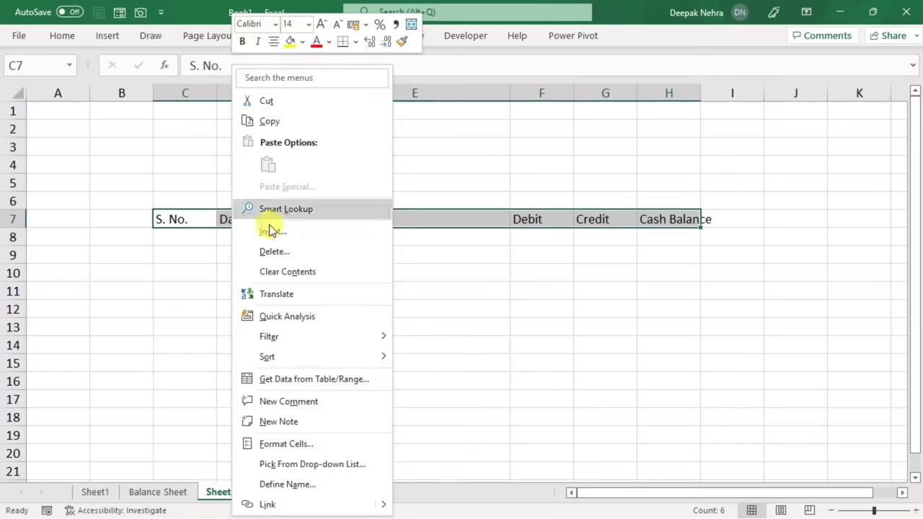
pyautogui.click(291, 42)
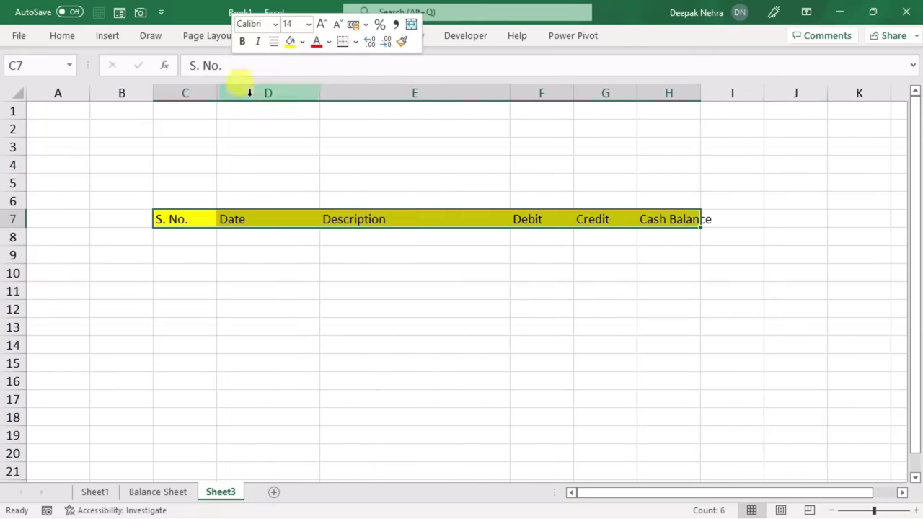
pyautogui.click(243, 44)
pyautogui.click(253, 290)
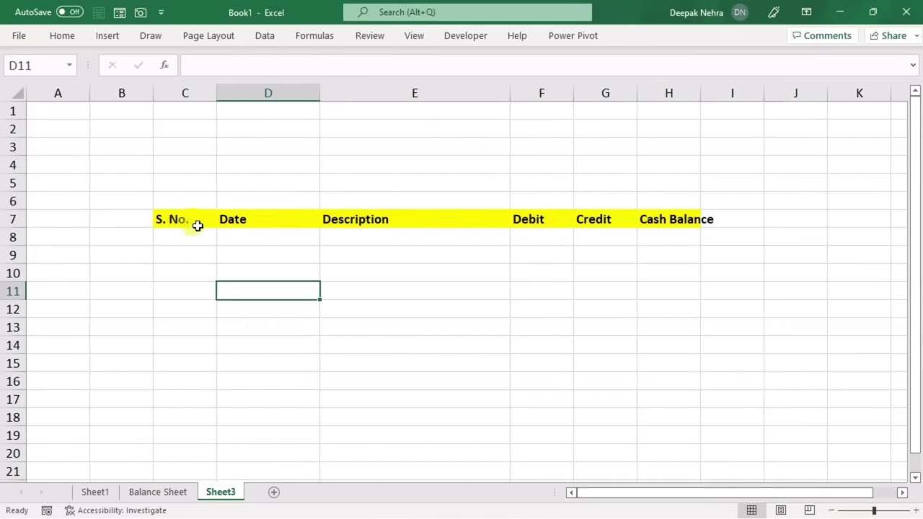
# - Apply All Borders to the table range C7:H20
pyautogui.moveTo(198, 225)
pyautogui.mouseDown()
pyautogui.moveTo(638, 277)
pyautogui.moveTo(660, 449)
pyautogui.moveTo(661, 367)
pyautogui.moveTo(660, 455)
pyautogui.mouseUp()
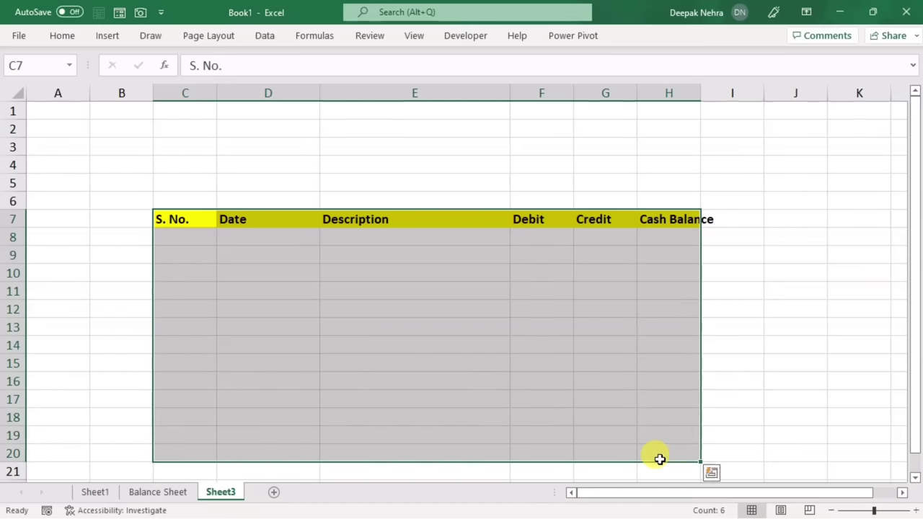
pyautogui.rightClick(345, 287)
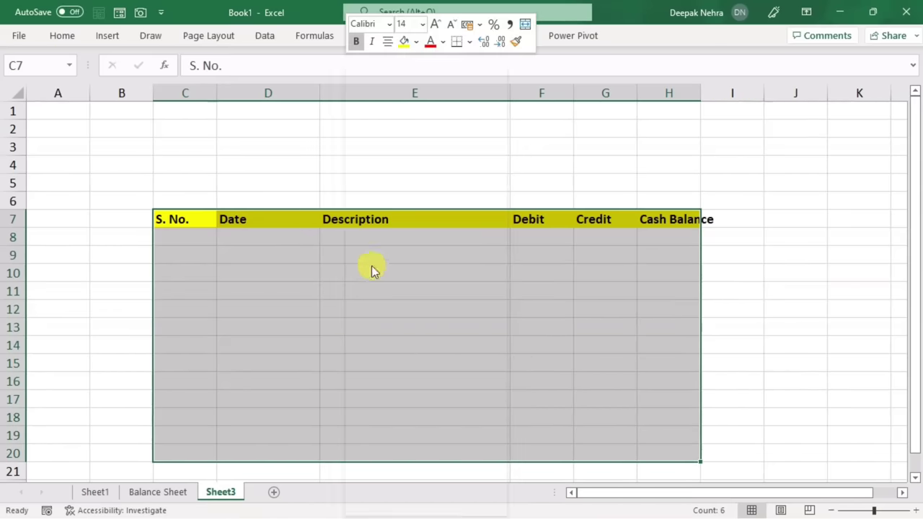
pyautogui.click(469, 44)
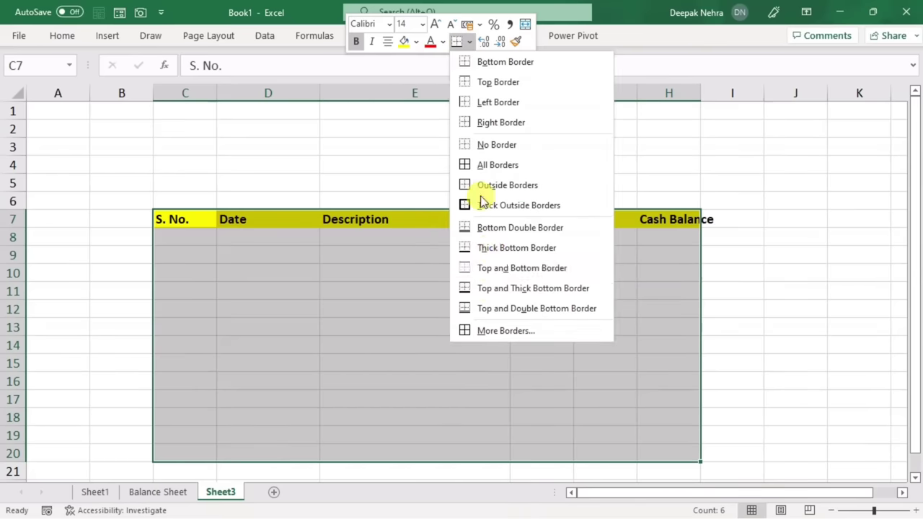
pyautogui.click(490, 168)
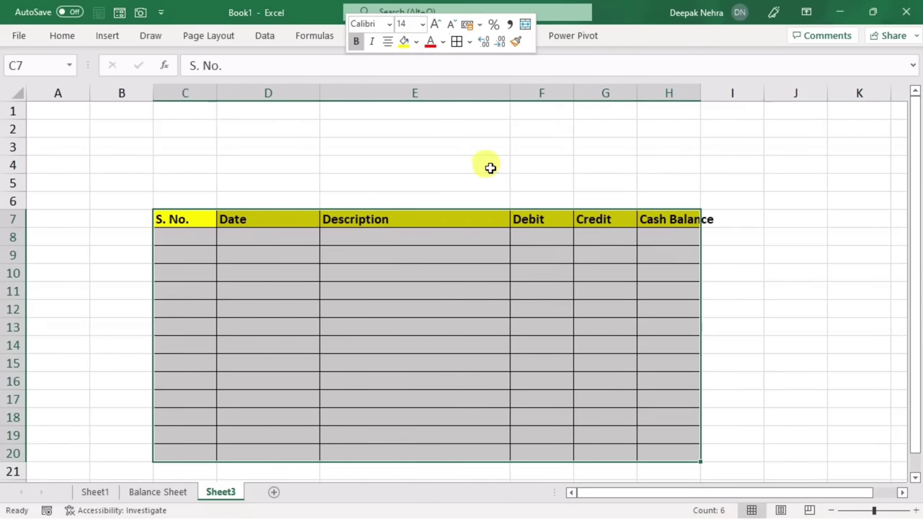
pyautogui.click(387, 320)
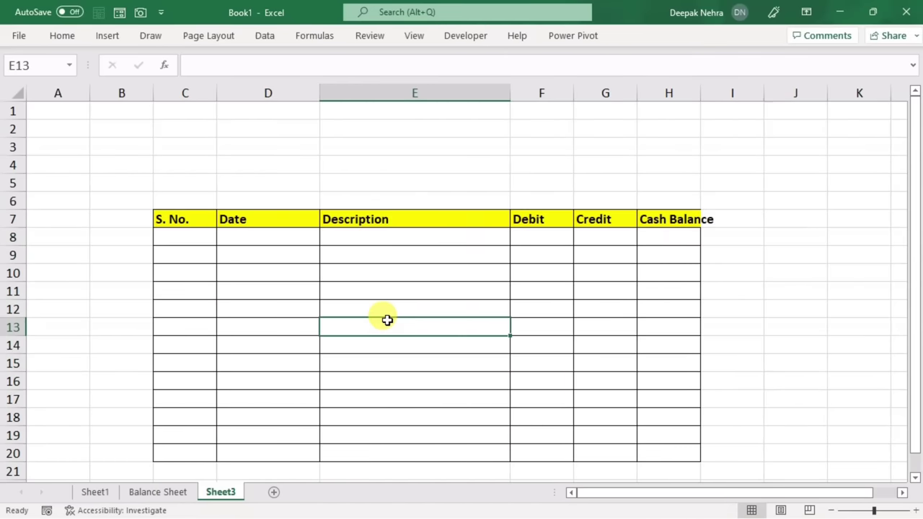
# - Enter 'Previous year Balance' in E8 with a 50000 debit in F8, then widen column H
pyautogui.click(358, 240)
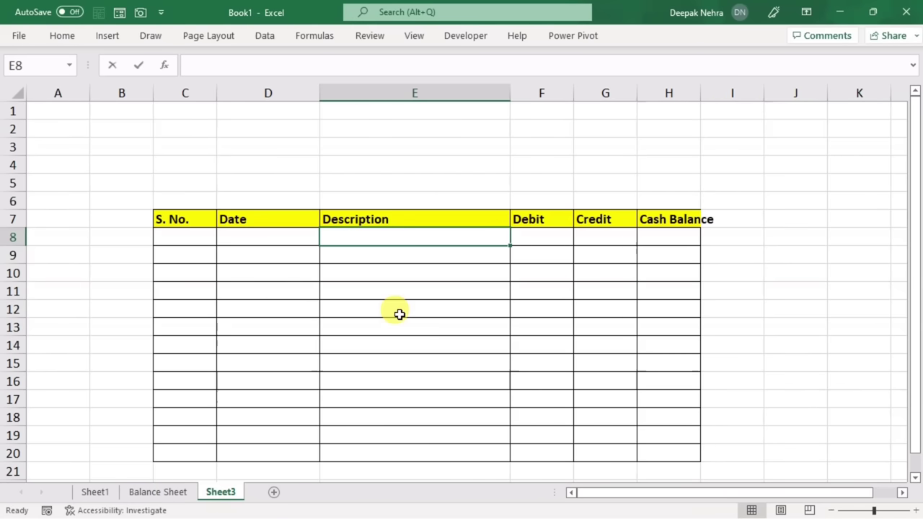
pyautogui.write('Previous yea')
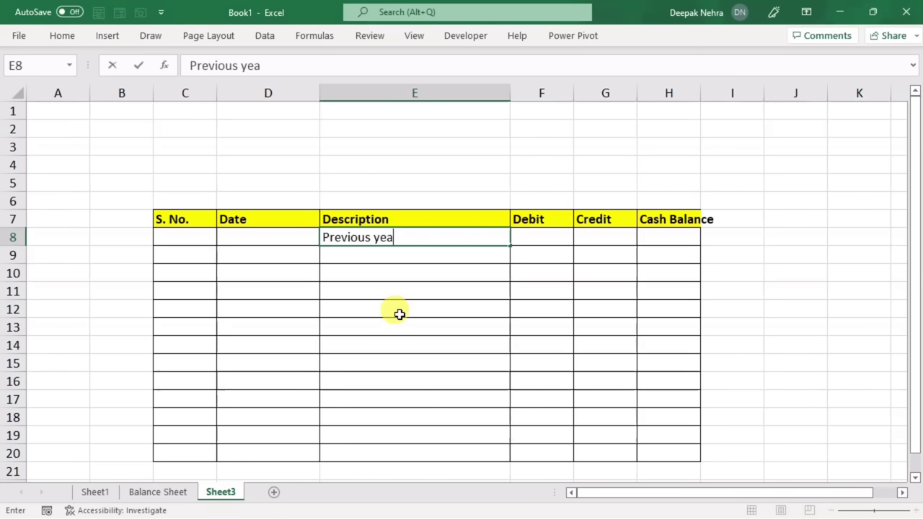
pyautogui.write('r Balance')
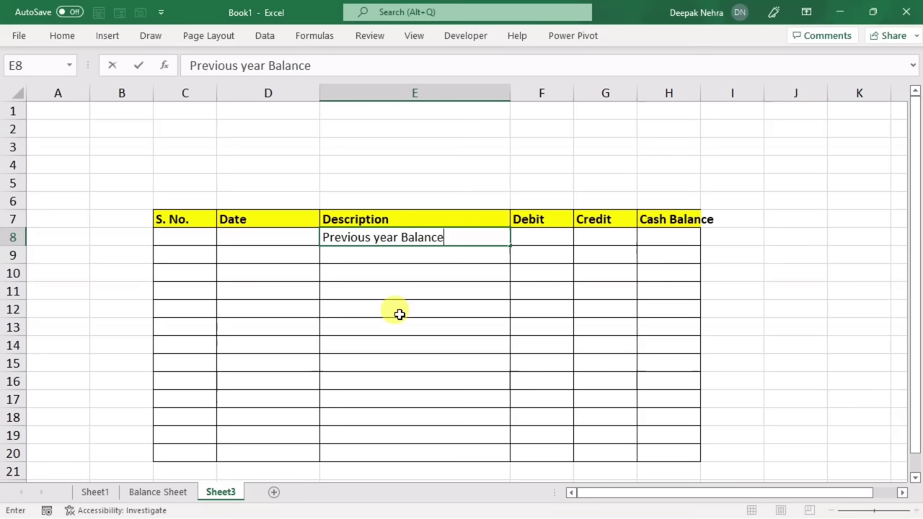
pyautogui.press('Tab')
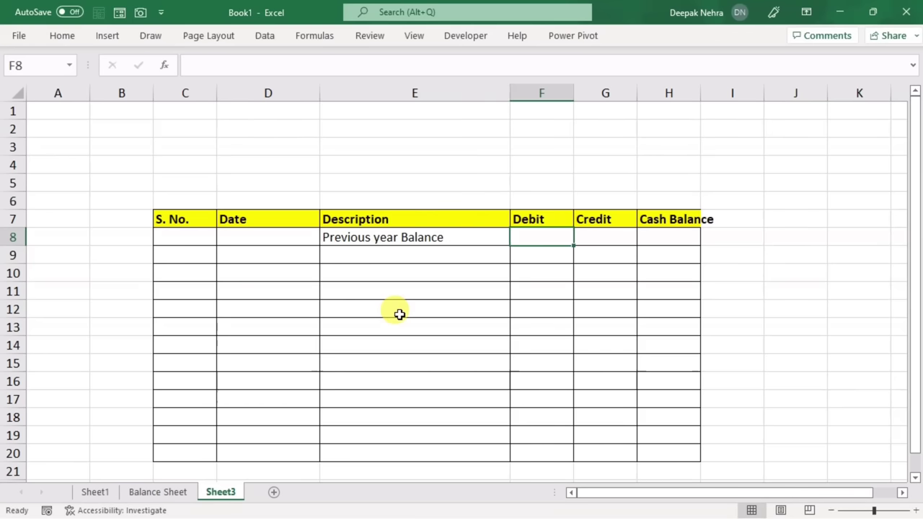
pyautogui.write('5000')
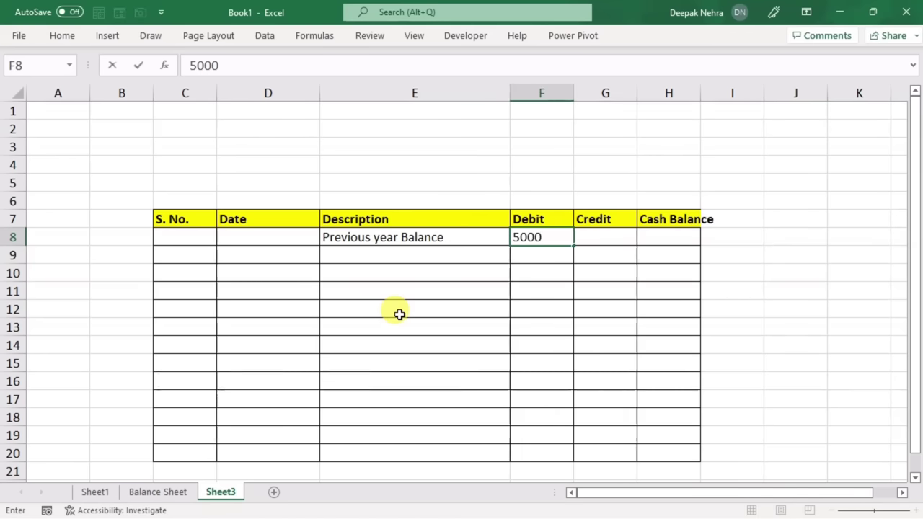
pyautogui.write('0')
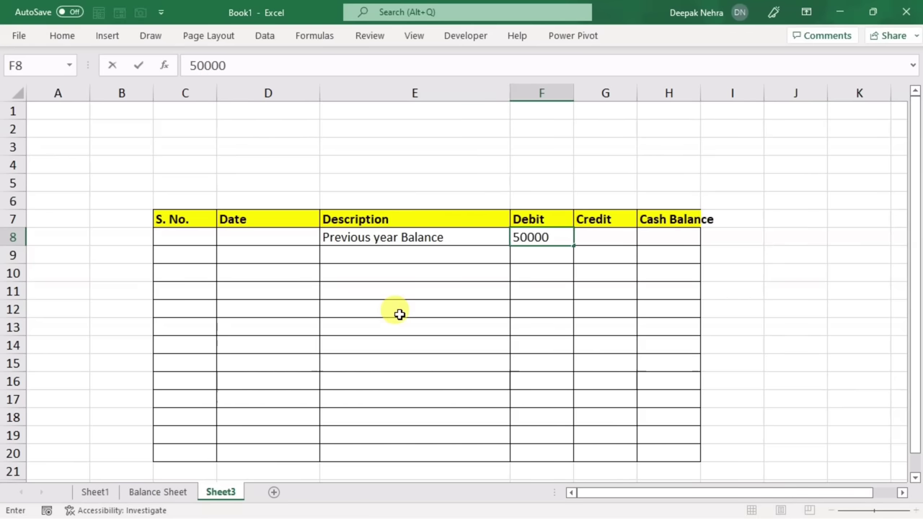
pyautogui.press('Tab')
pyautogui.press('Tab')
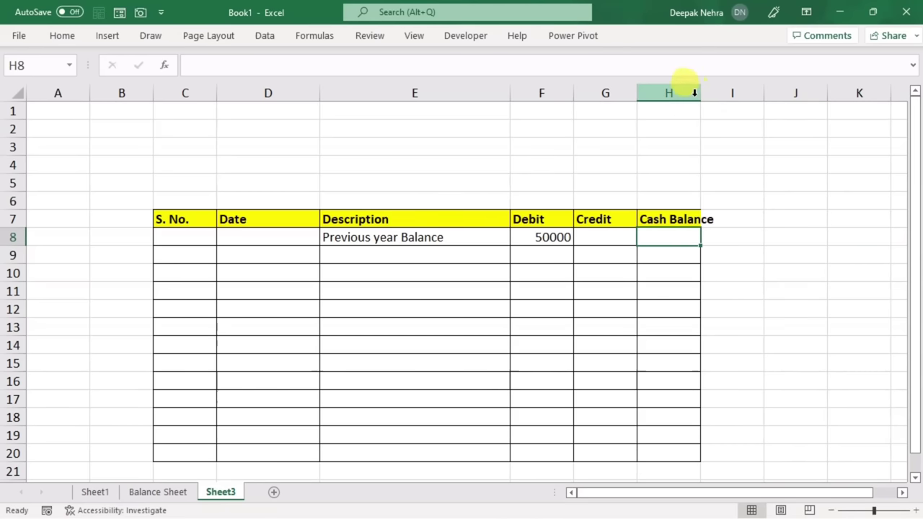
pyautogui.moveTo(700, 93); pyautogui.dragTo(745, 98)
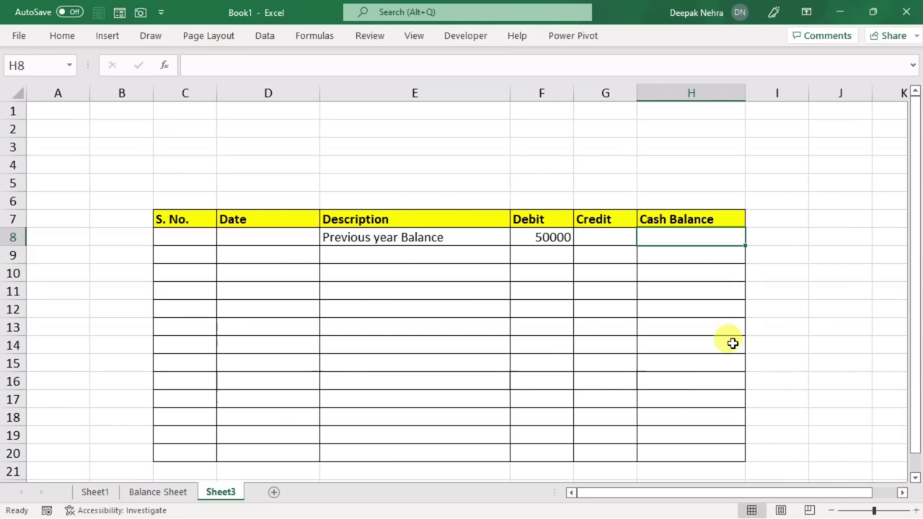
# - Enter =F8 in H8 so the first Cash Balance shows 50000
pyautogui.write('=')
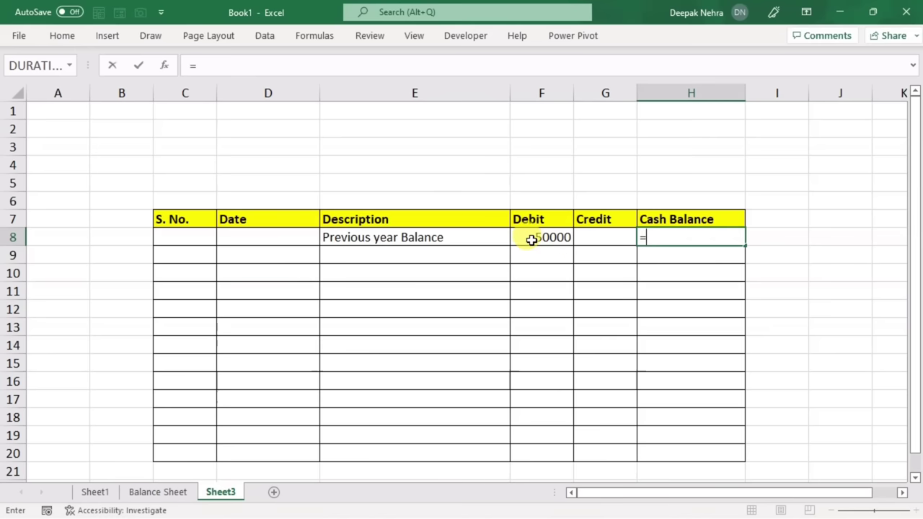
pyautogui.click(531, 241)
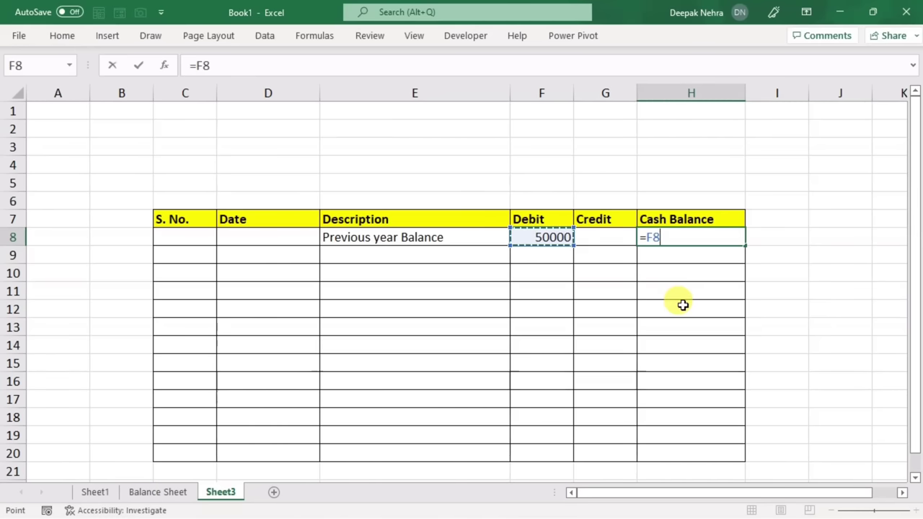
pyautogui.press('Return')
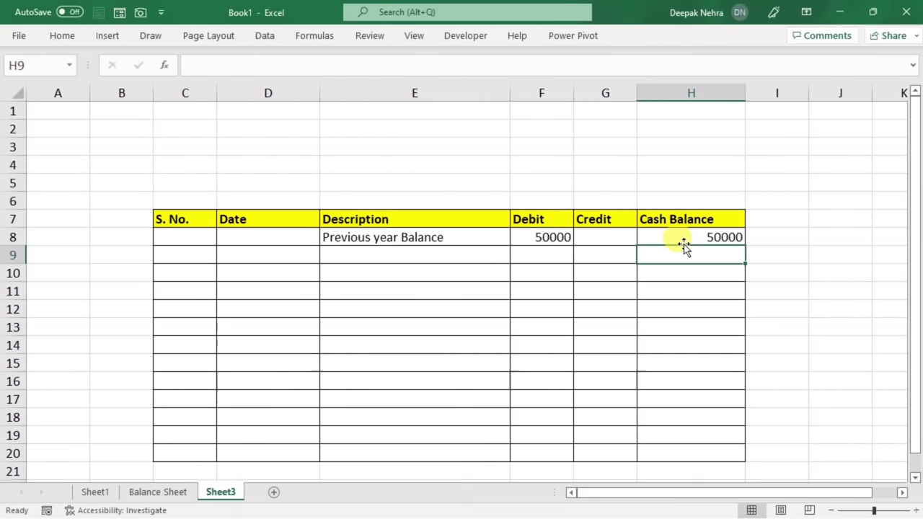
# - Enter transaction 1 dated 1/01/2022, House Rent, with a 5000 credit amount
pyautogui.click(186, 259)
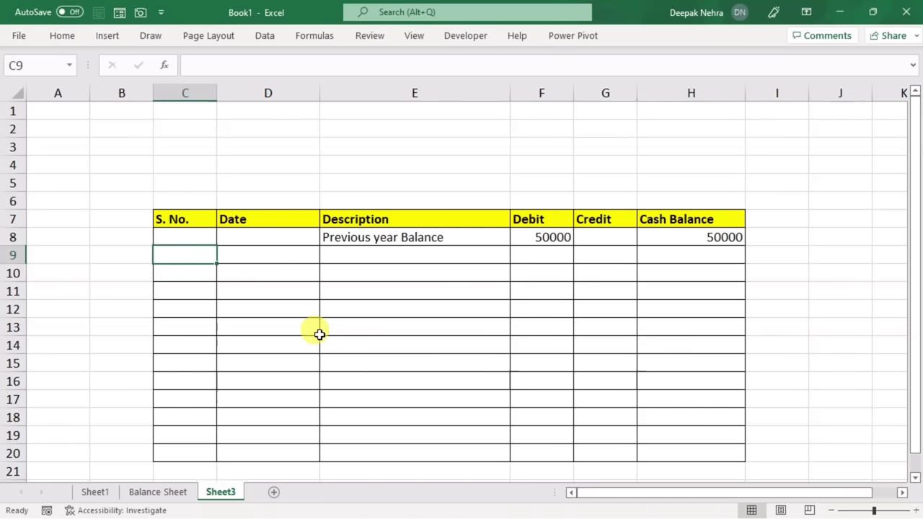
pyautogui.write('1')
pyautogui.press('Tab')
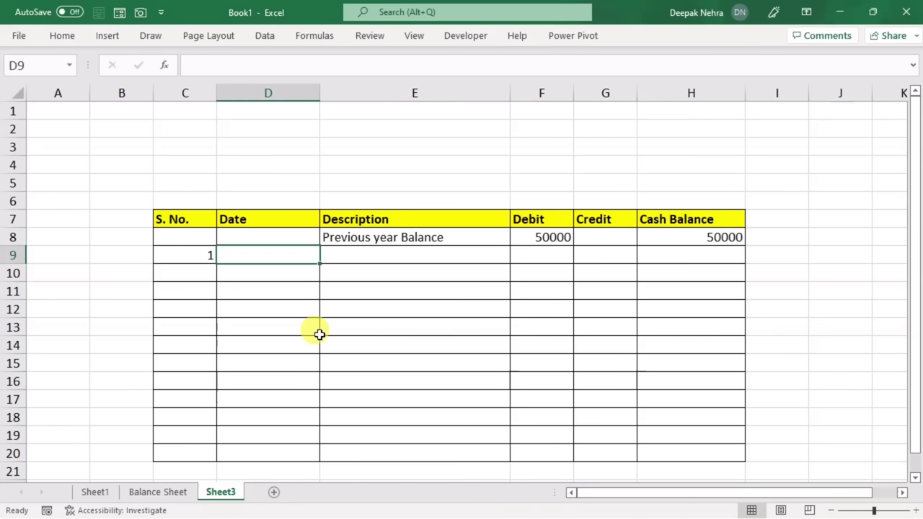
pyautogui.write('1/01/202')
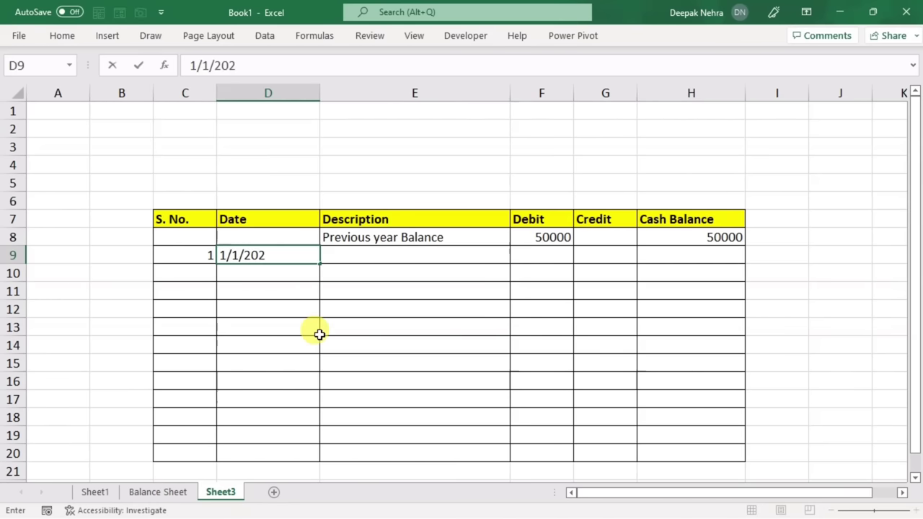
pyautogui.write('2')
pyautogui.press('Tab')
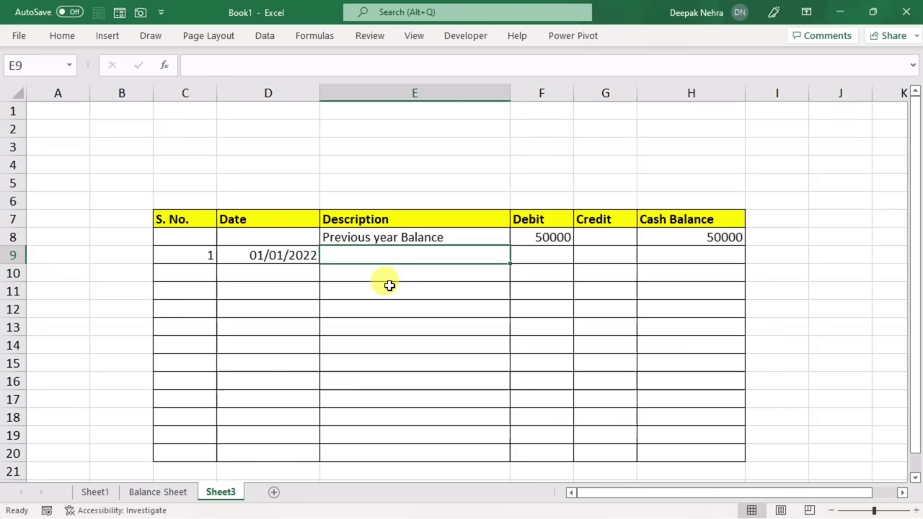
pyautogui.write('House')
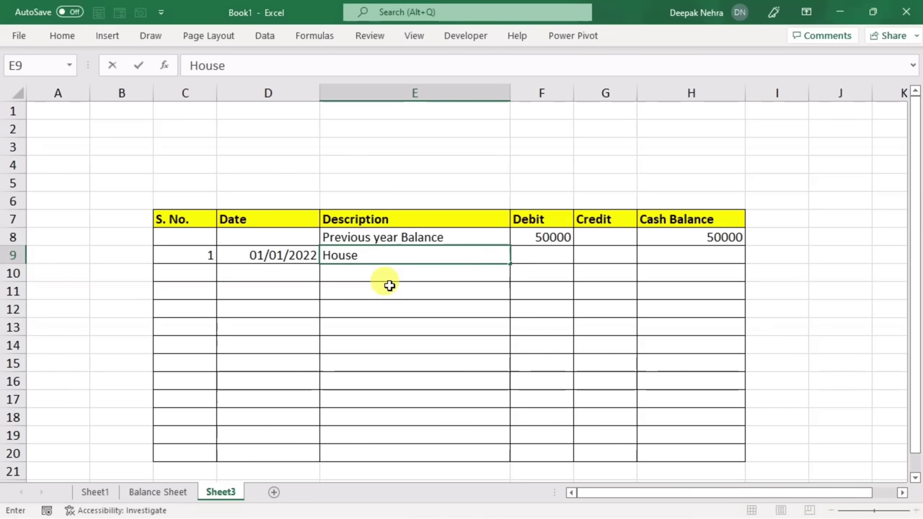
pyautogui.write(' Rent')
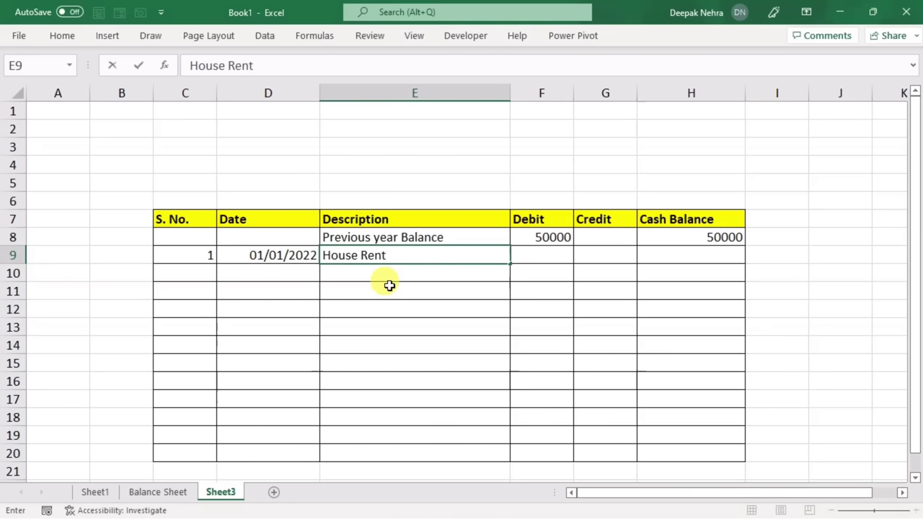
pyautogui.press('Tab')
pyautogui.press('Tab')
pyautogui.write('5')
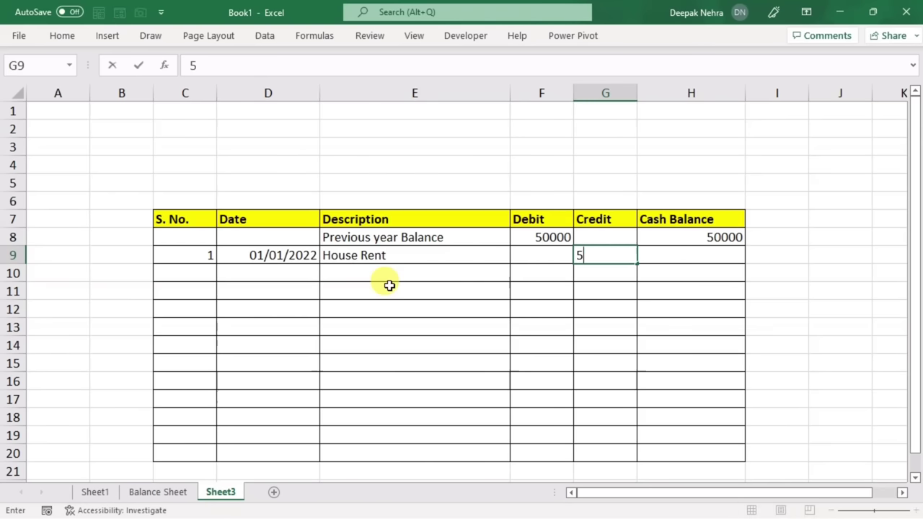
pyautogui.write('000')
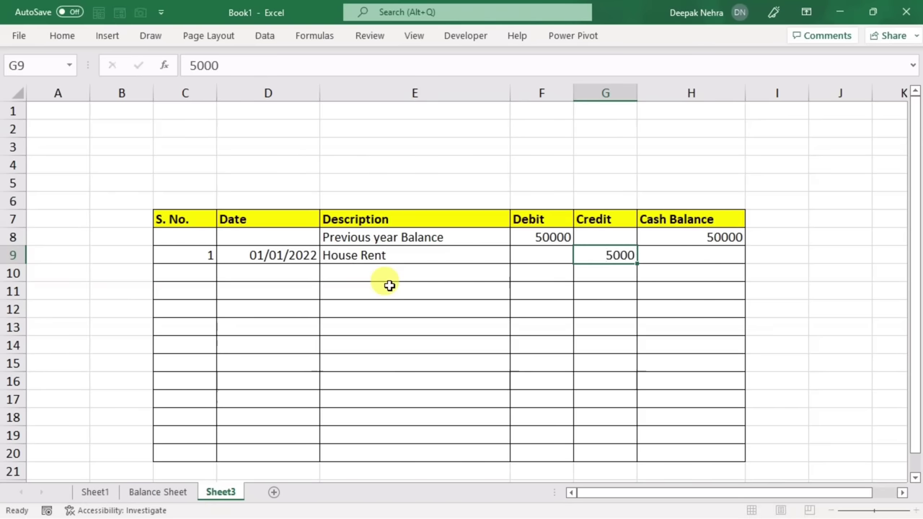
pyautogui.press('Left')
pyautogui.press('Left')
pyautogui.press('Left')
pyautogui.press('Left')
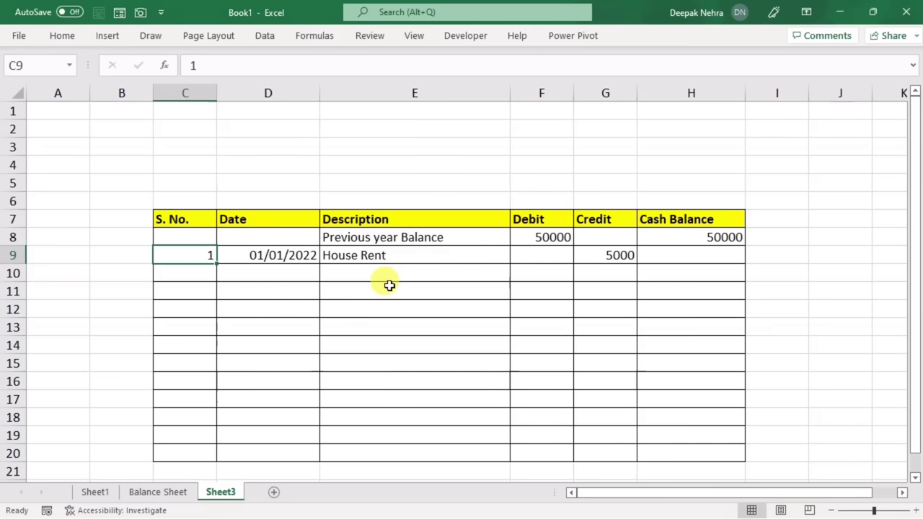
pyautogui.press('Down')
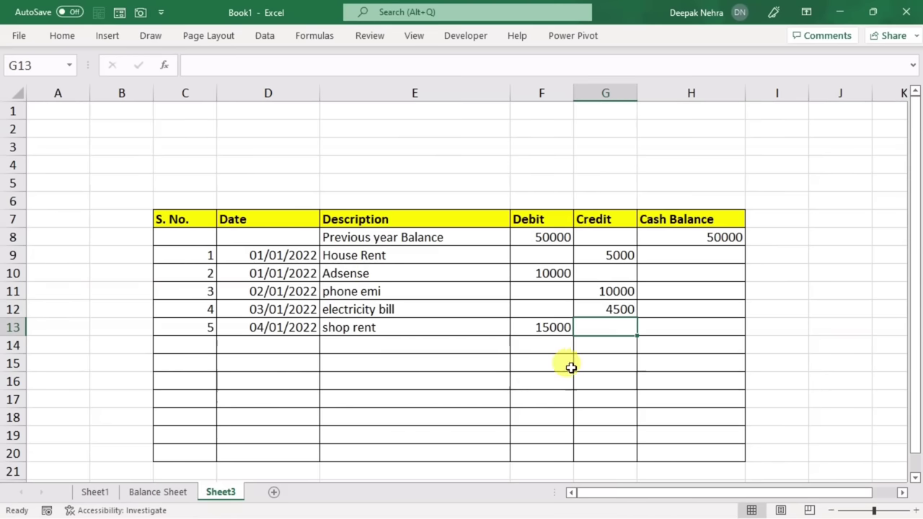
pyautogui.click(680, 255)
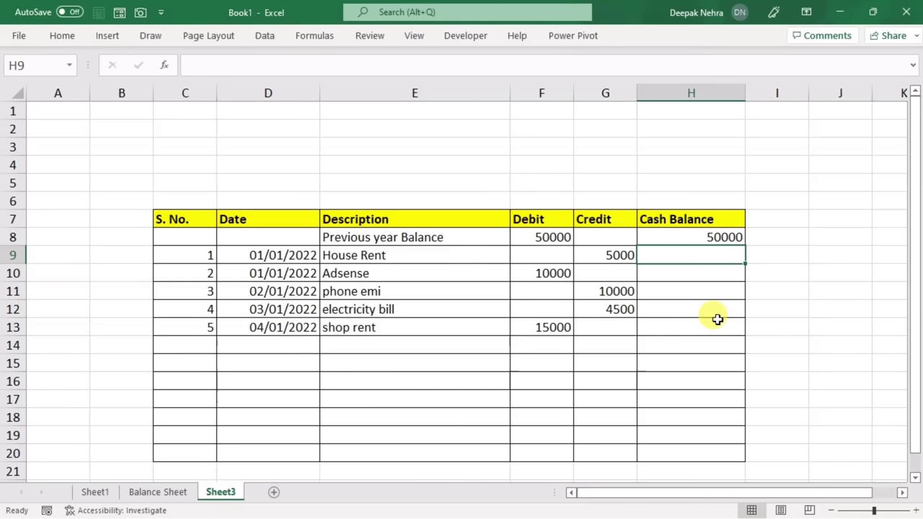
# - Enter =IF(AND(F9="",G9=""),"",H8+F9-G9) in H9, giving a 45000 balance
pyautogui.write('=')
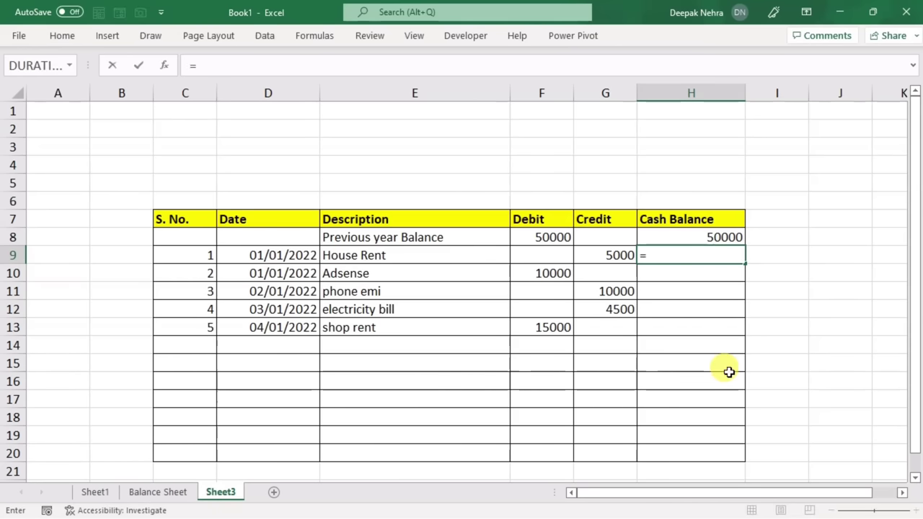
pyautogui.write('if')
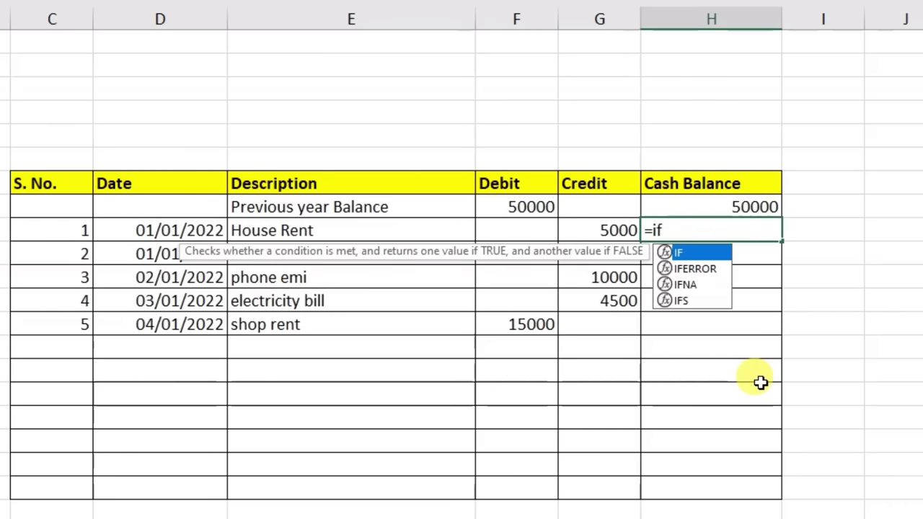
pyautogui.write('(')
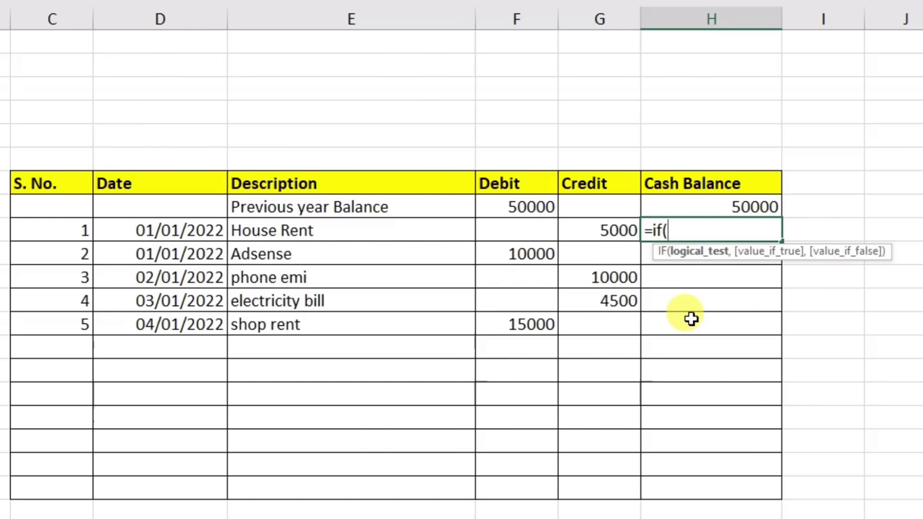
pyautogui.write('and')
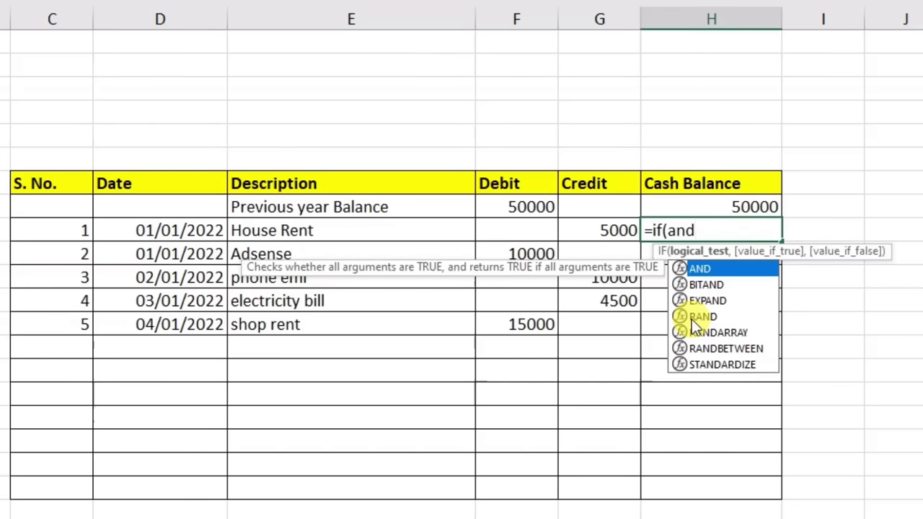
pyautogui.write('(')
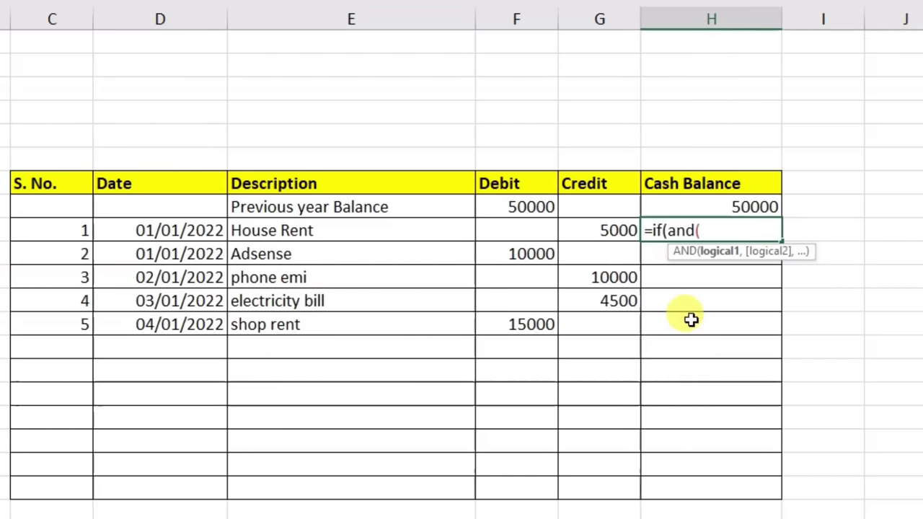
pyautogui.click(497, 225)
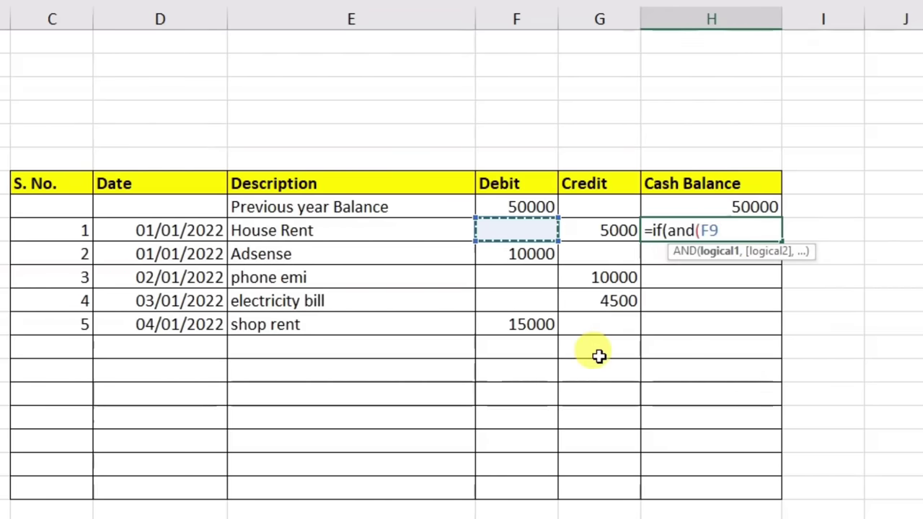
pyautogui.write('=""')
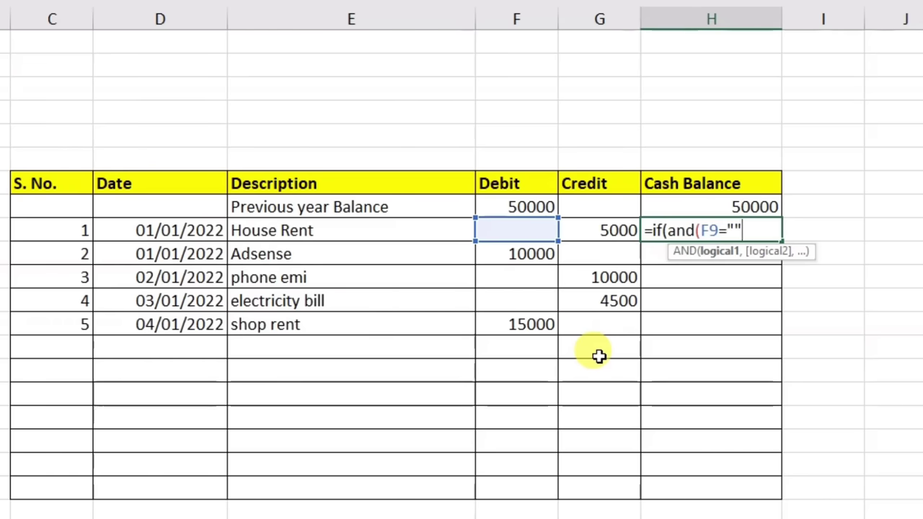
pyautogui.write(',')
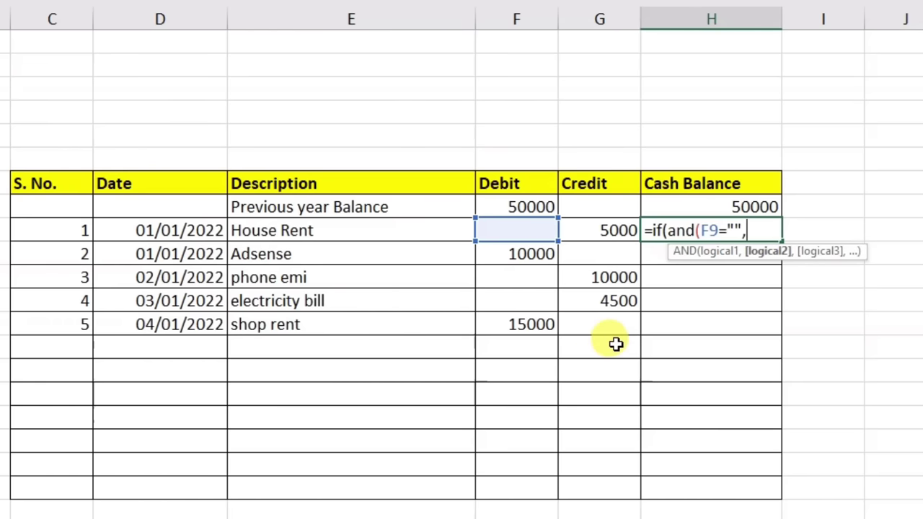
pyautogui.click(582, 229)
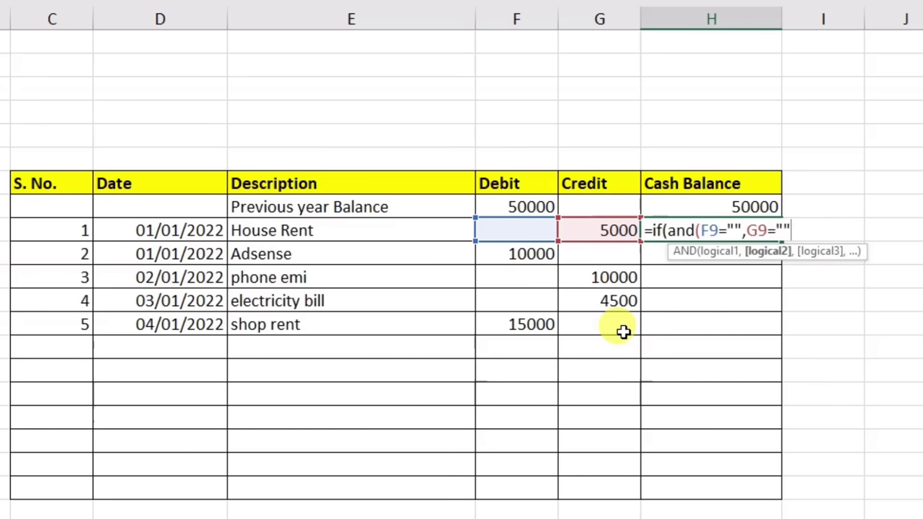
pyautogui.write(')')
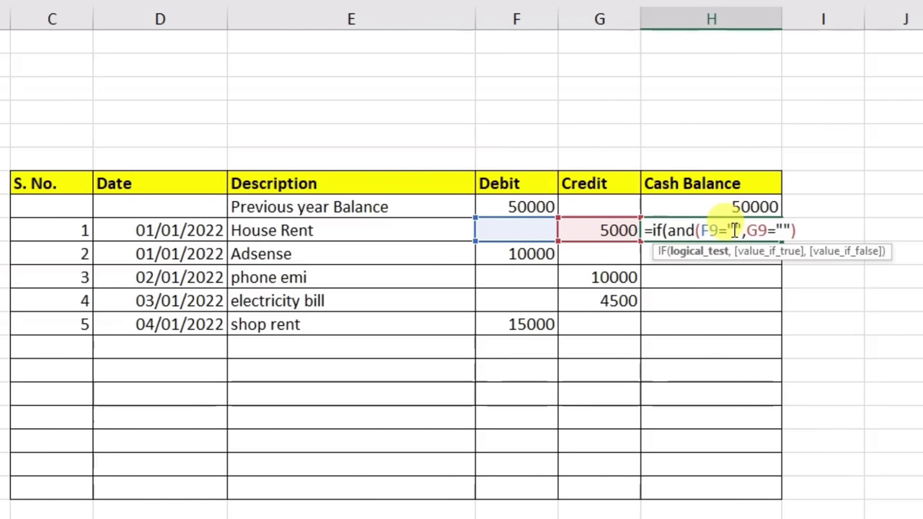
pyautogui.write('),')
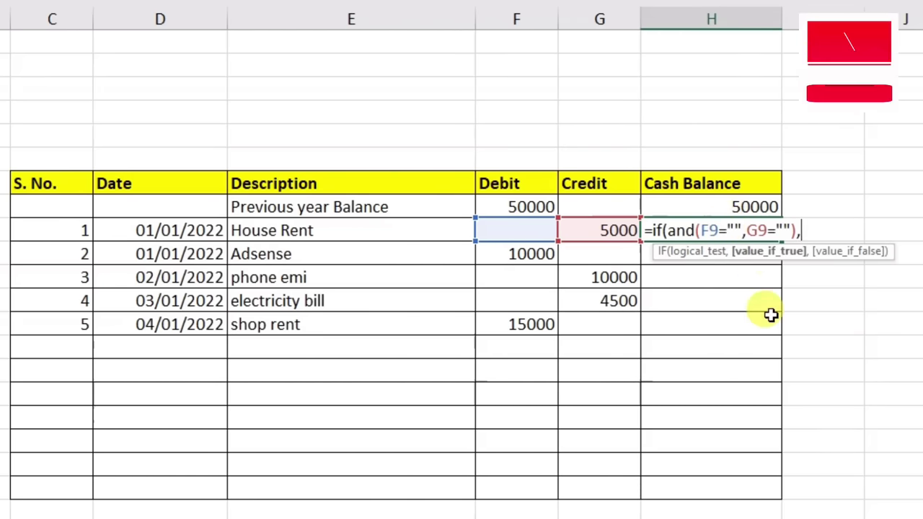
pyautogui.write('""')
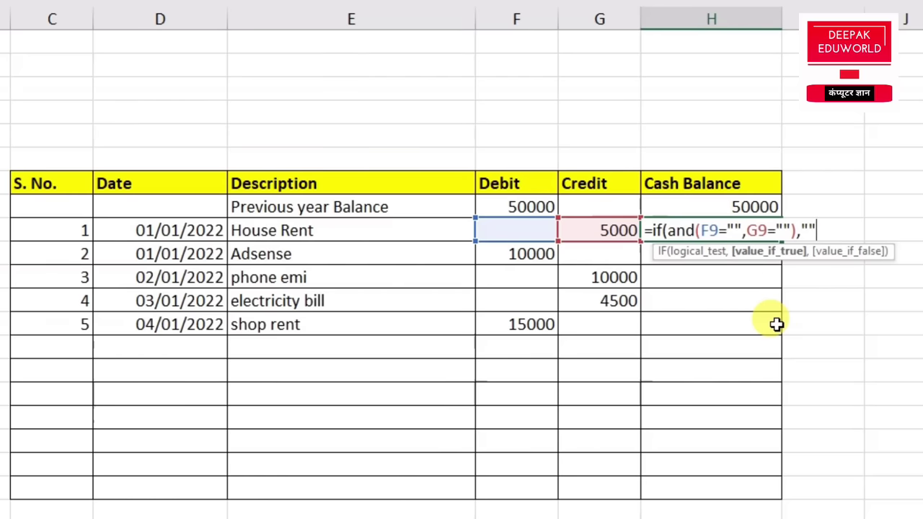
pyautogui.write(',')
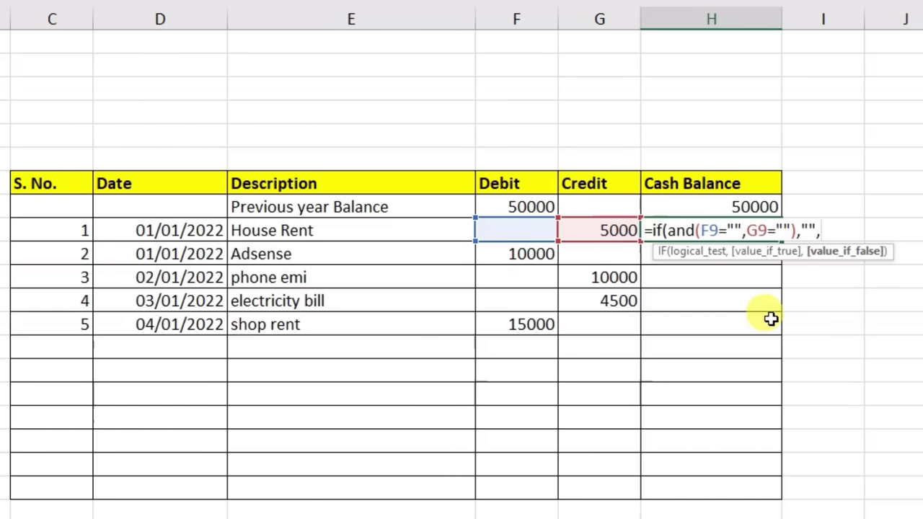
pyautogui.click(716, 207)
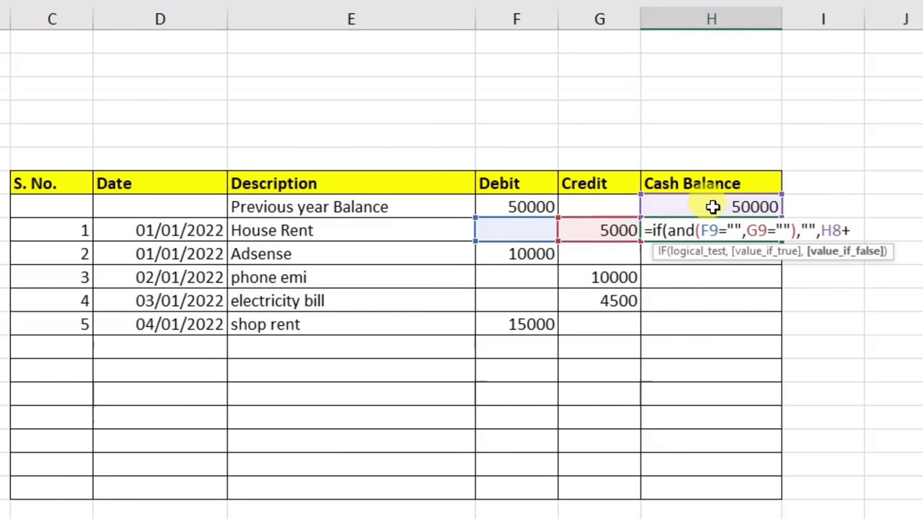
pyautogui.click(512, 230)
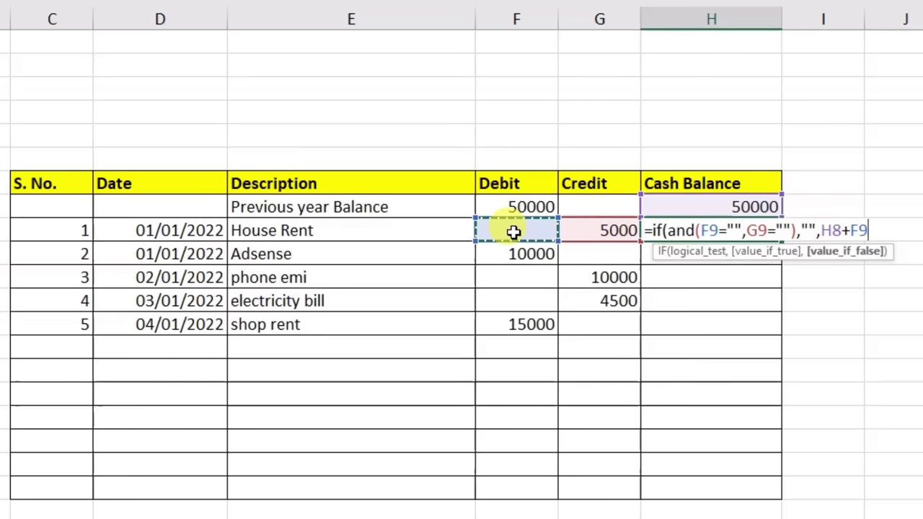
pyautogui.write('-')
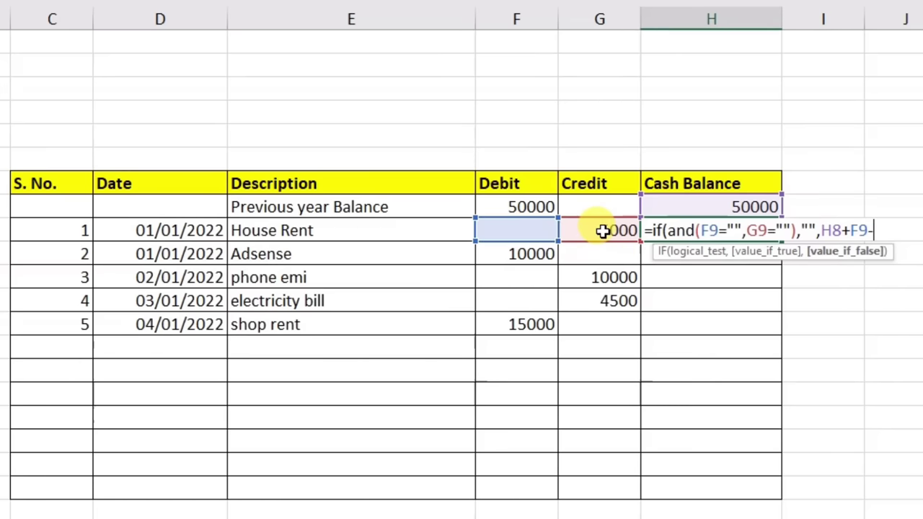
pyautogui.click(603, 230)
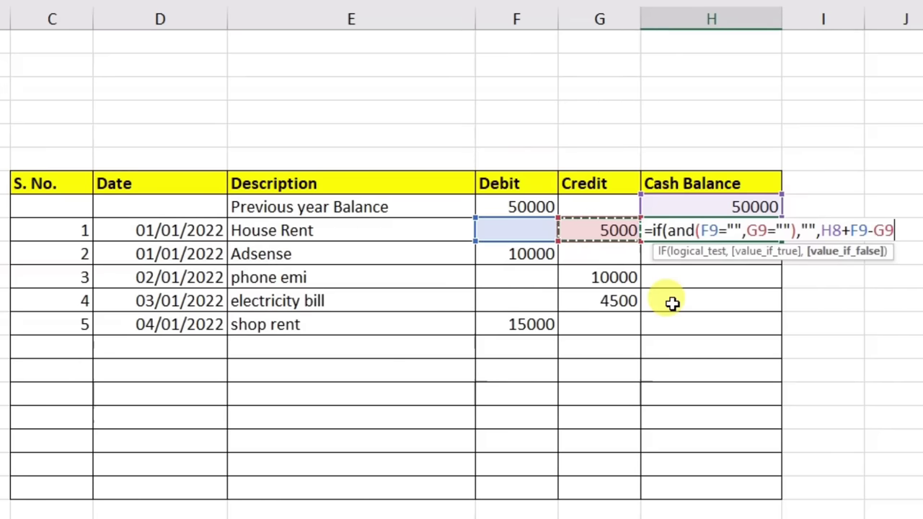
pyautogui.press('Return')
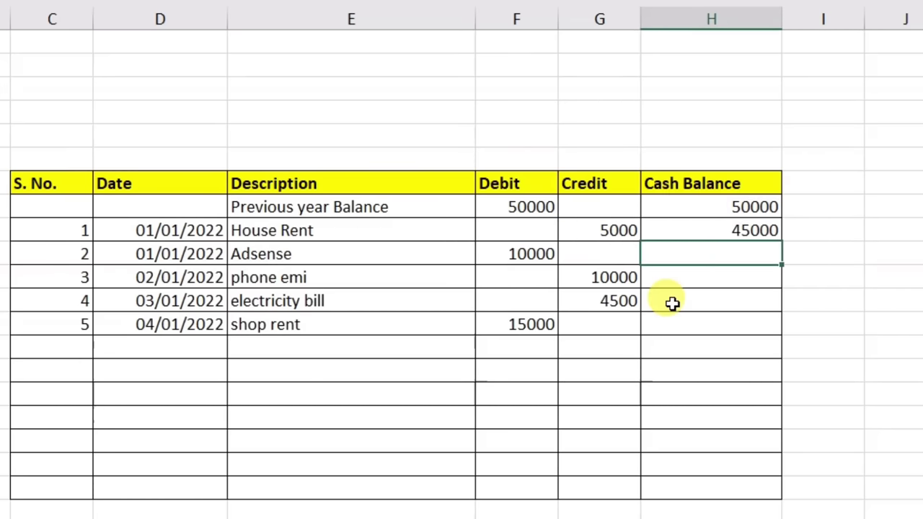
# - Fill the H9 balance formula down to H20, giving running balances ending at 55500
pyautogui.click(733, 256)
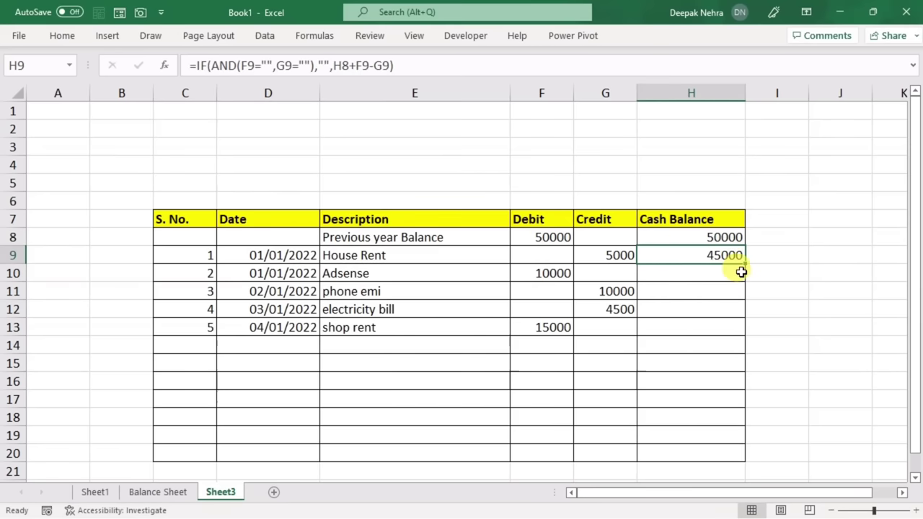
pyautogui.moveTo(745, 264); pyautogui.dragTo(727, 458)
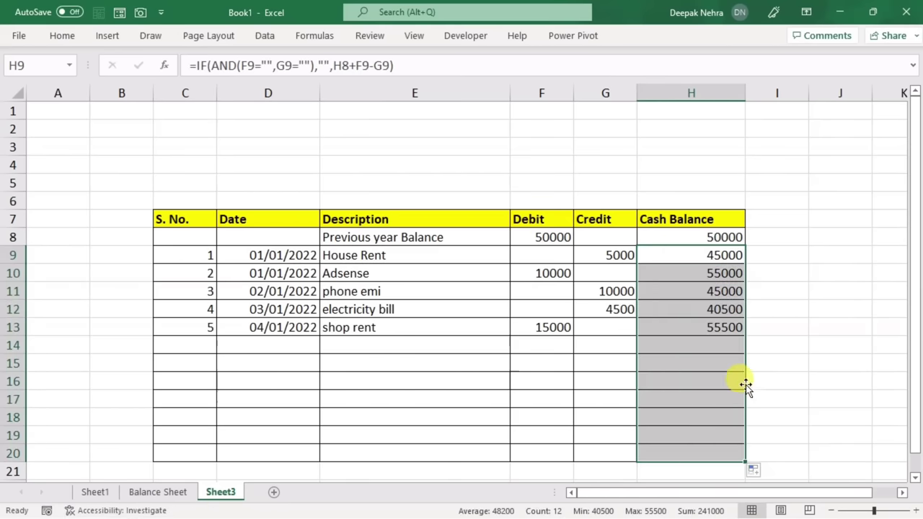
pyautogui.click(573, 378)
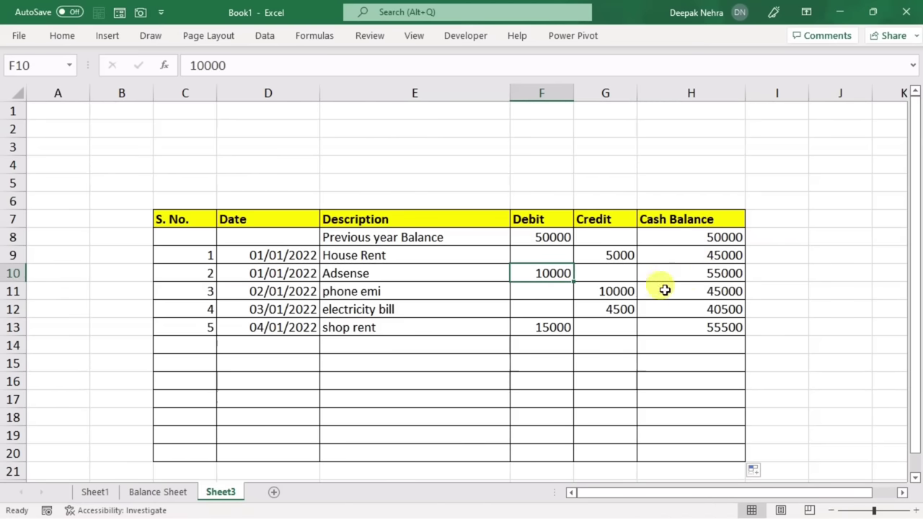
pyautogui.click(612, 295)
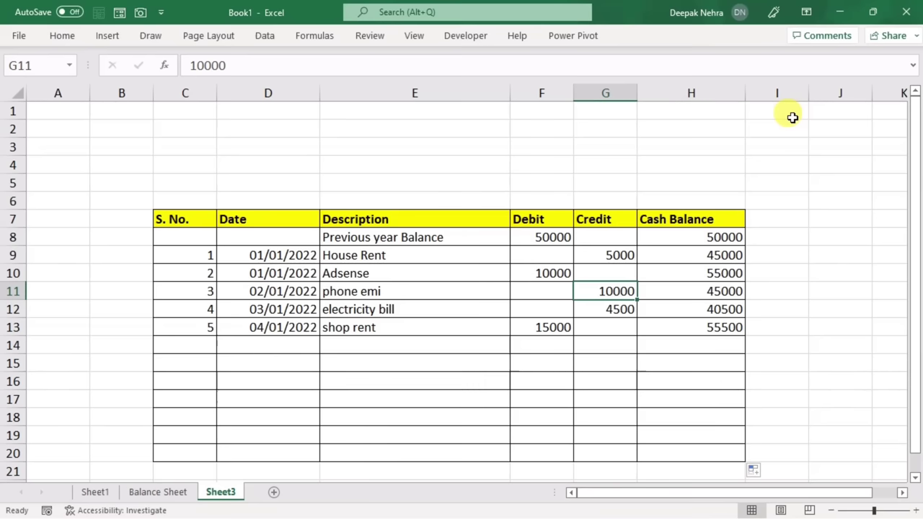
pyautogui.click(777, 93)
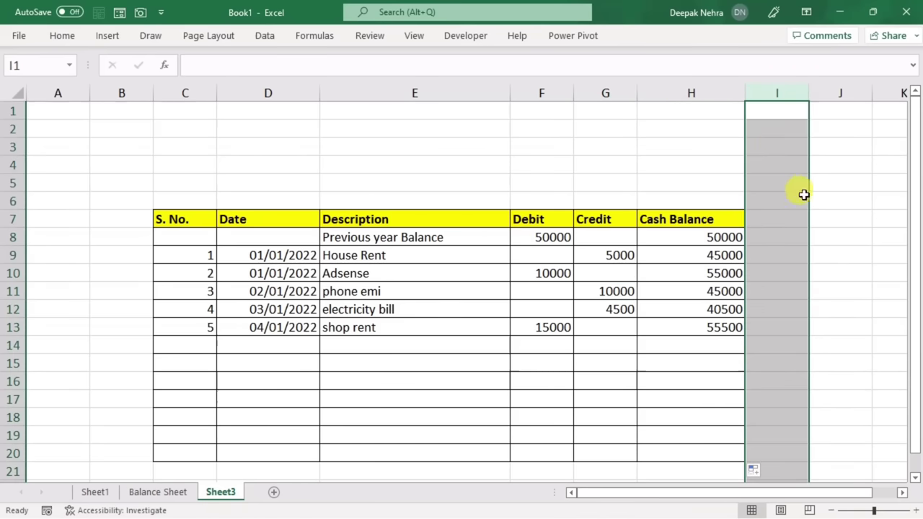
# - Hide columns J through XFD, leaving the sheet ending just after column I
pyautogui.click(833, 89)
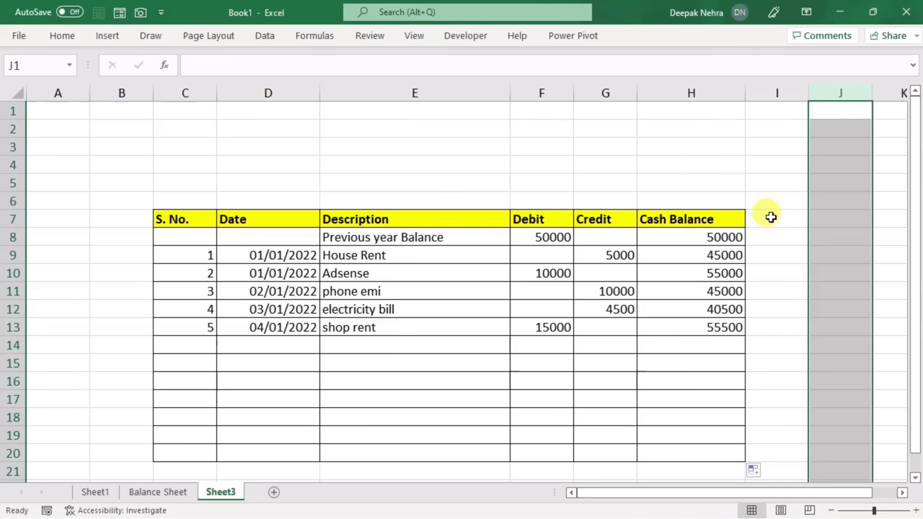
pyautogui.hotkey('ctrl', 'shift', 'Right')
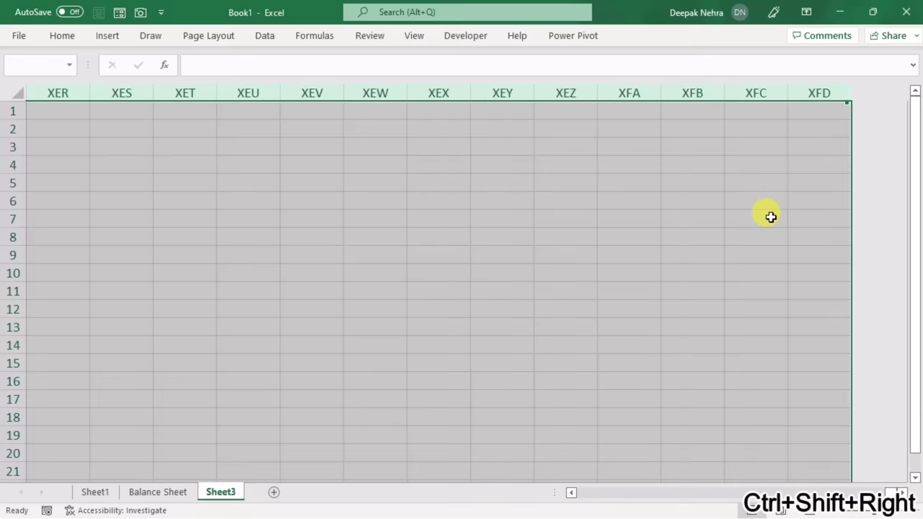
pyautogui.rightClick(328, 93)
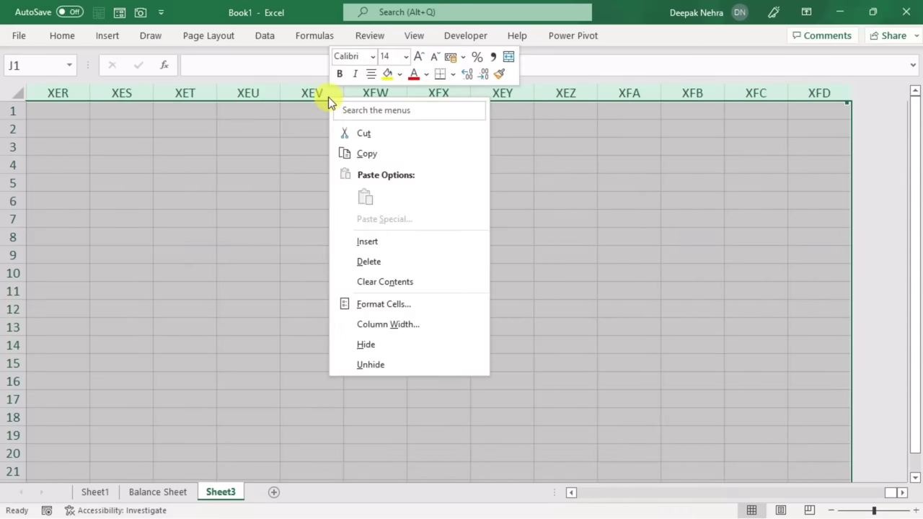
pyautogui.click(371, 346)
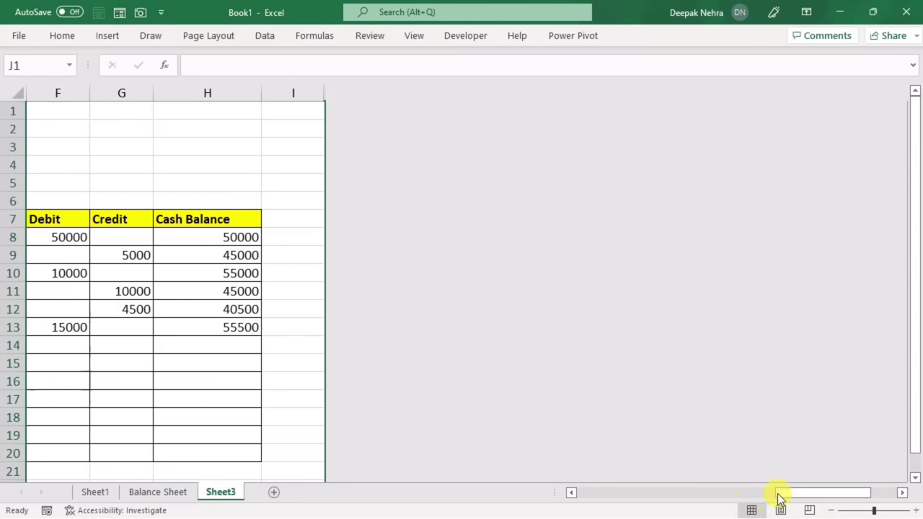
pyautogui.moveTo(777, 492); pyautogui.dragTo(701, 492)
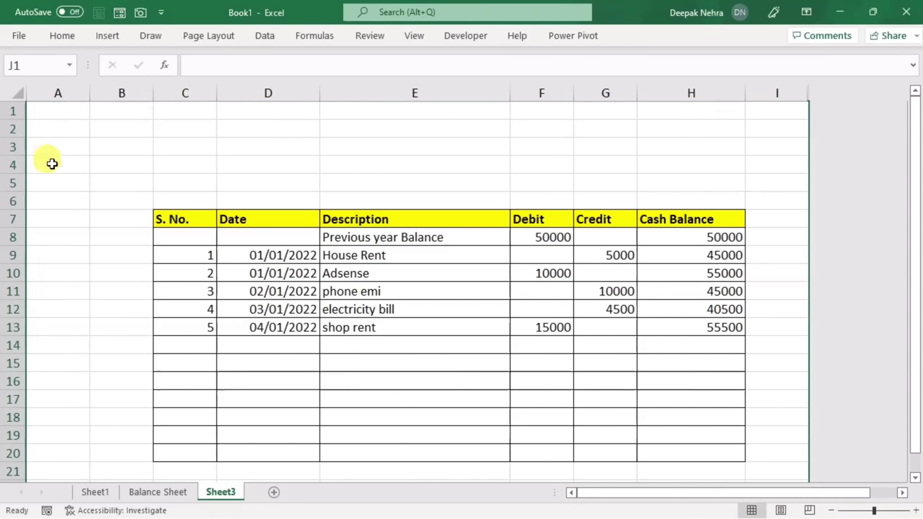
# - Give the whole of column A a grey fill
pyautogui.click(56, 93)
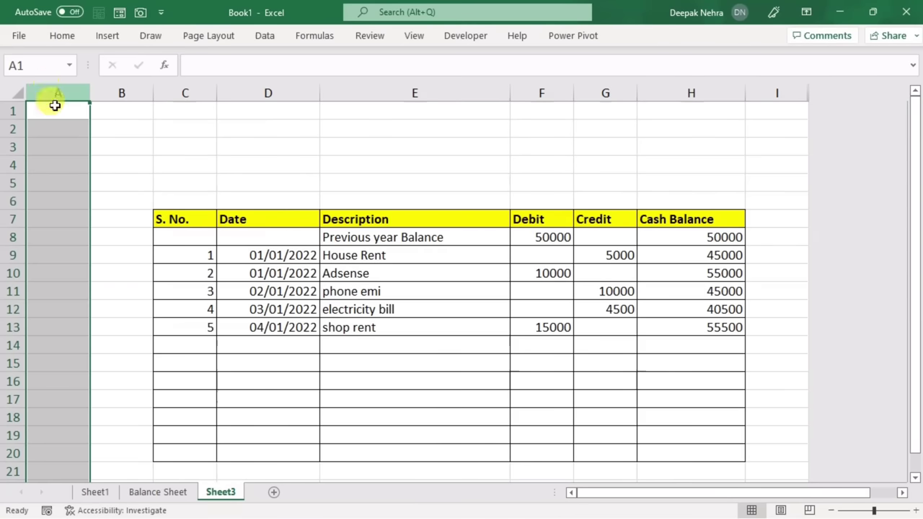
pyautogui.rightClick(60, 165)
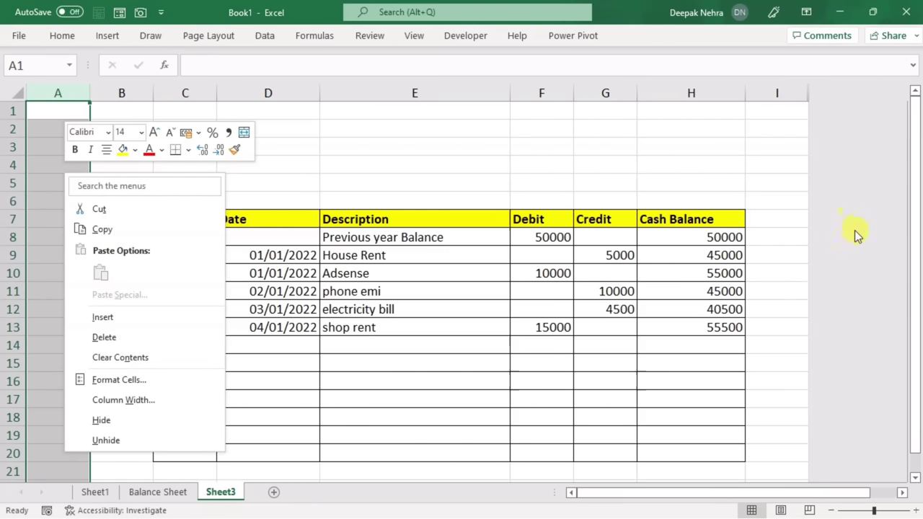
pyautogui.click(135, 150)
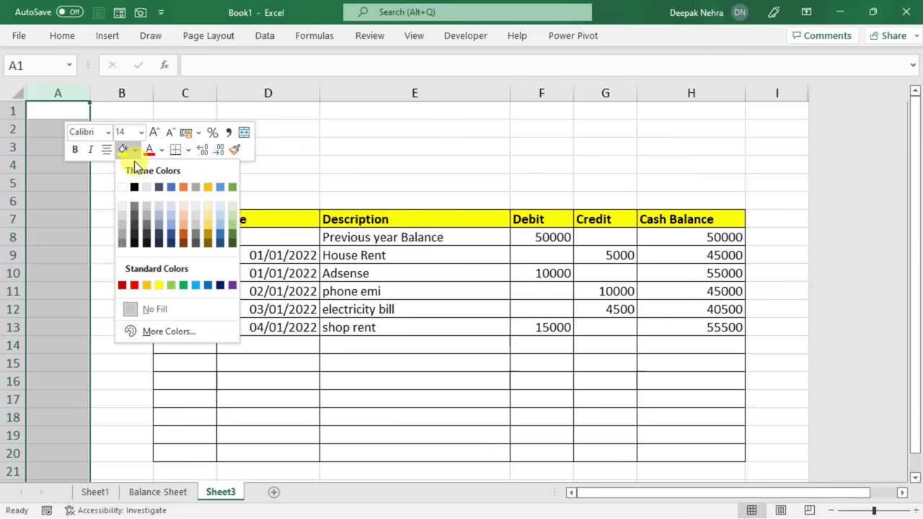
pyautogui.click(147, 188)
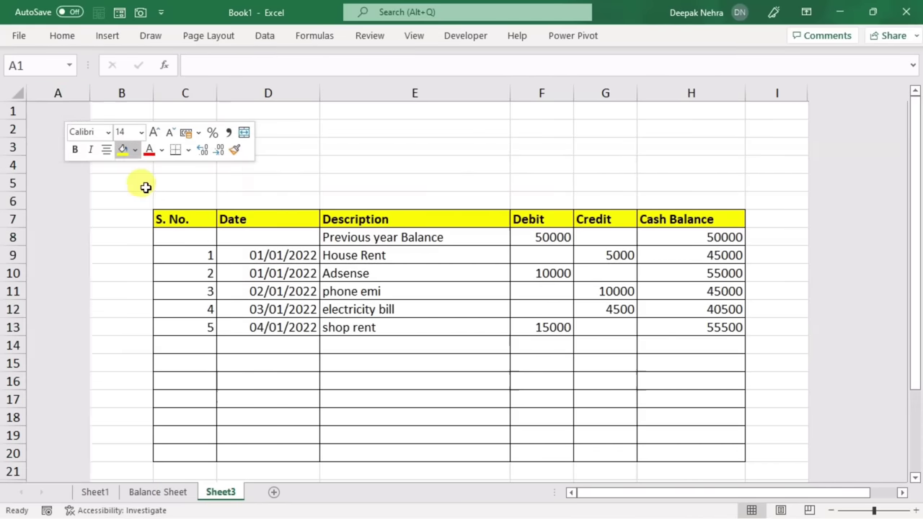
pyautogui.click(72, 202)
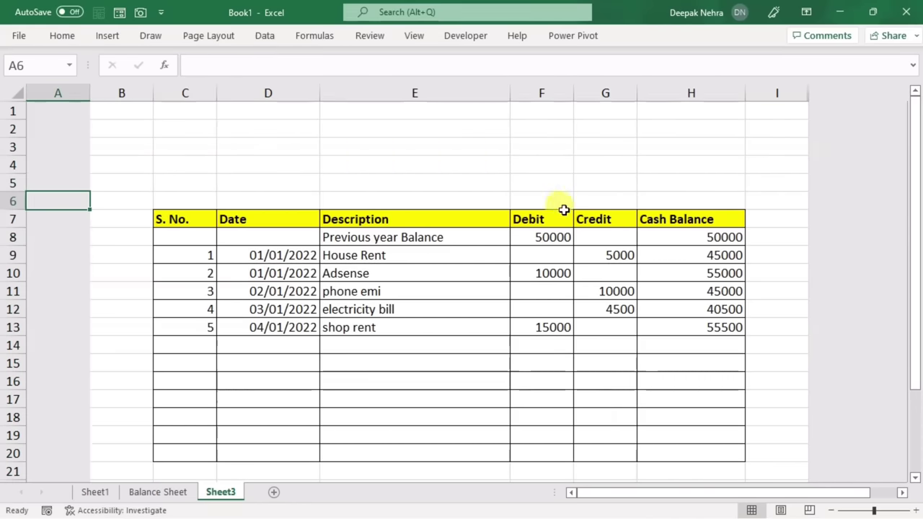
# - Fill B5:I5 with a darker grey as a strip above the table
pyautogui.moveTo(124, 182)
pyautogui.mouseDown()
pyautogui.moveTo(487, 168)
pyautogui.moveTo(761, 181)
pyautogui.mouseUp()
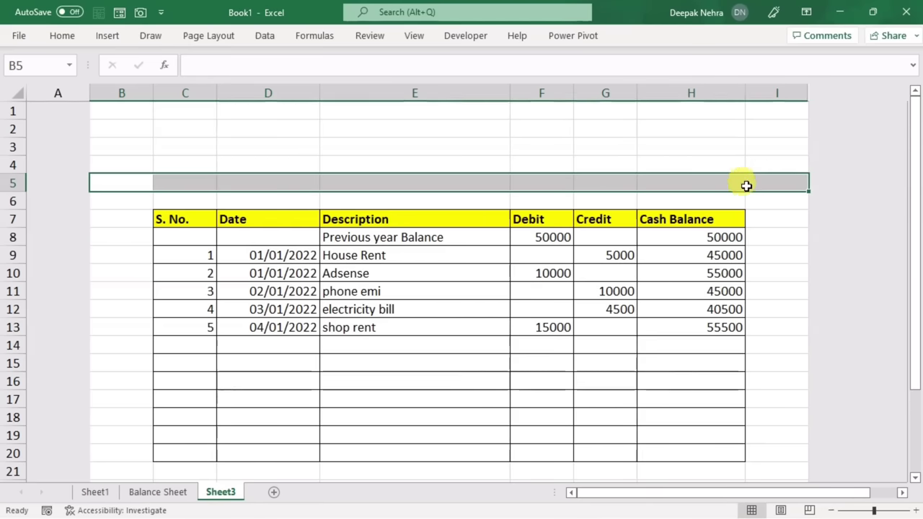
pyautogui.rightClick(564, 184)
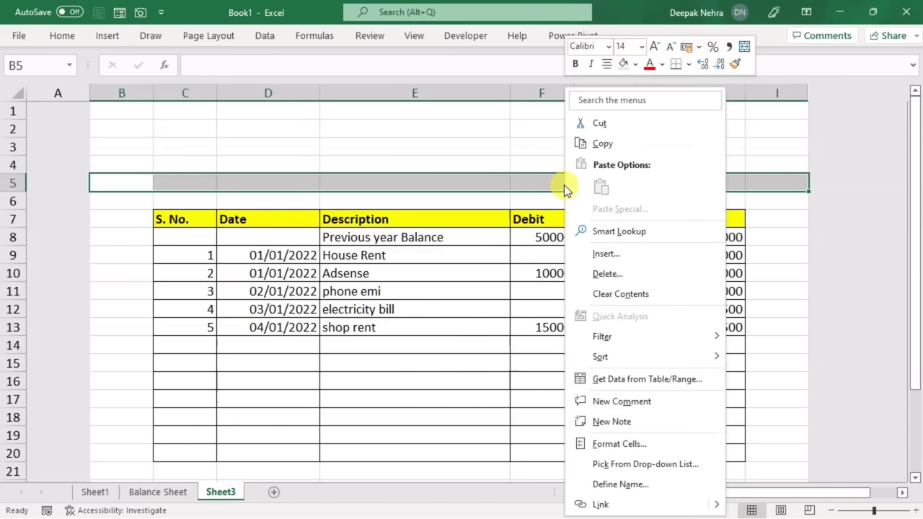
pyautogui.click(620, 68)
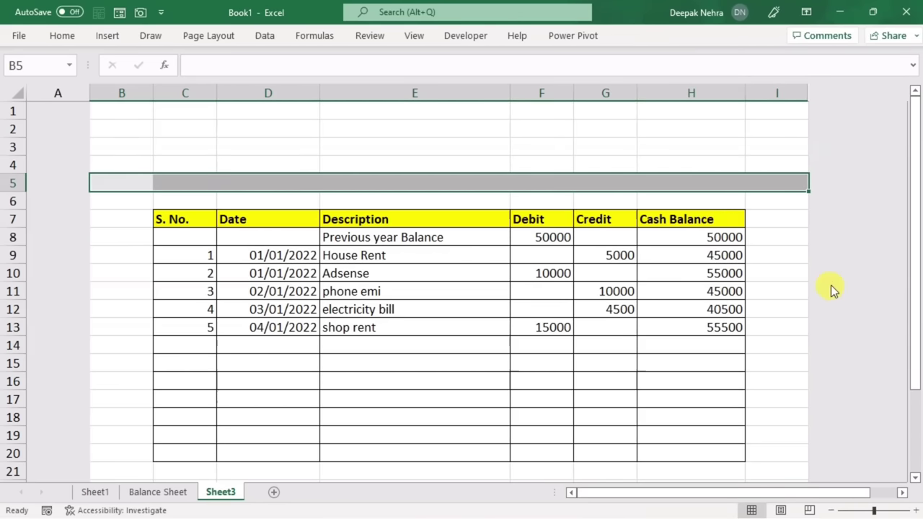
pyautogui.click(763, 323)
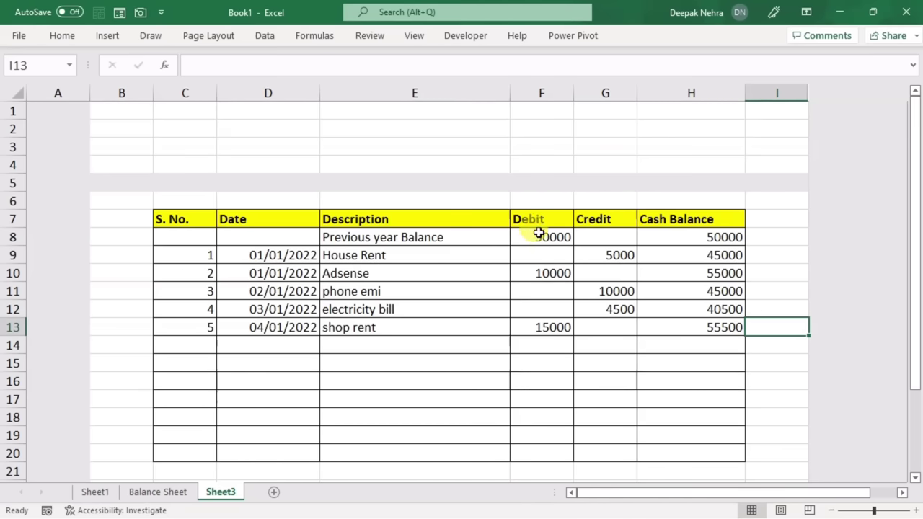
# - Put a SUM of F8:F20 in F6, totalling the debits at 75000
pyautogui.click(541, 198)
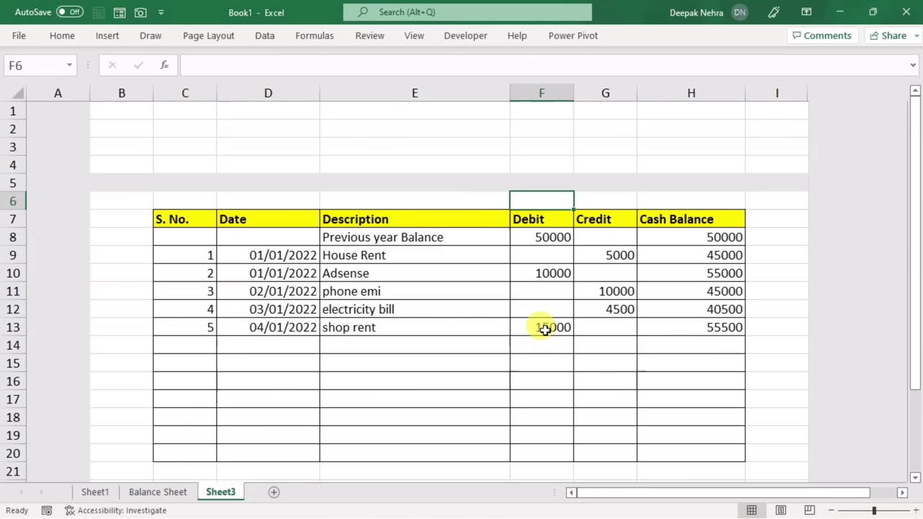
pyautogui.hotkey('alt', '=')
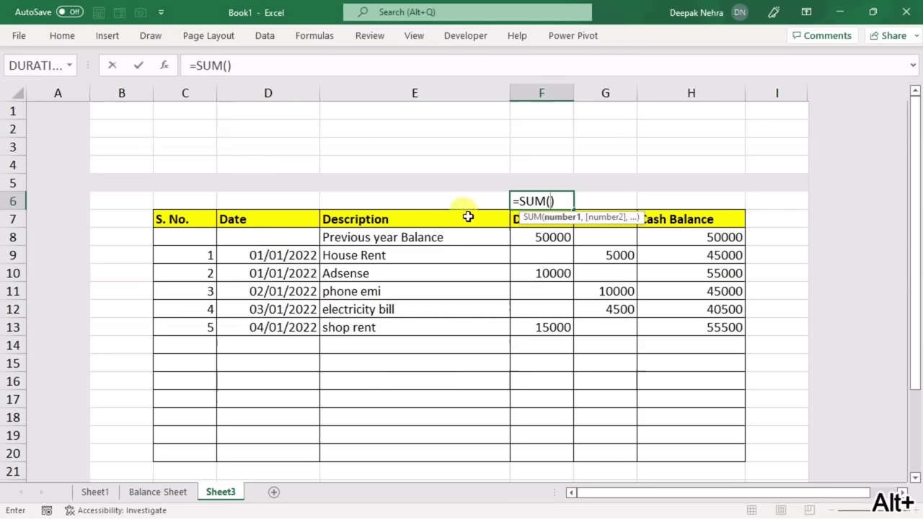
pyautogui.moveTo(531, 234); pyautogui.dragTo(524, 455)
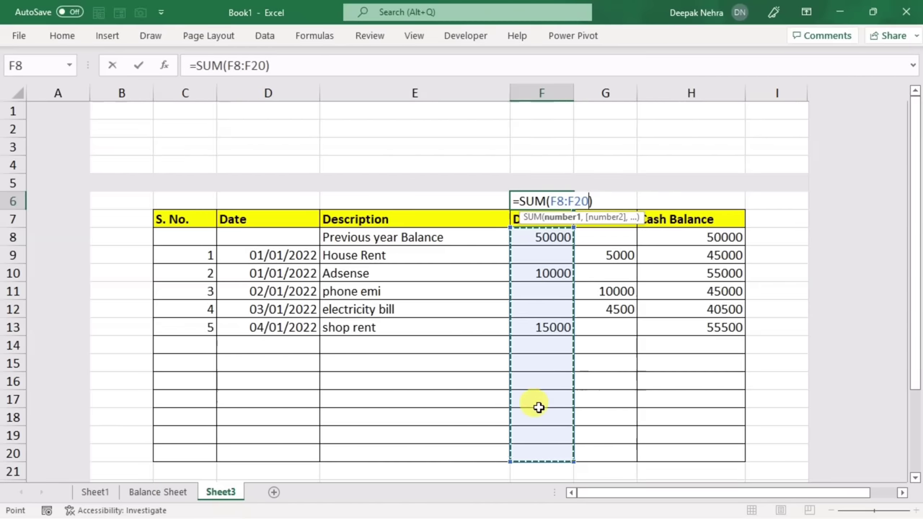
pyautogui.press('Return')
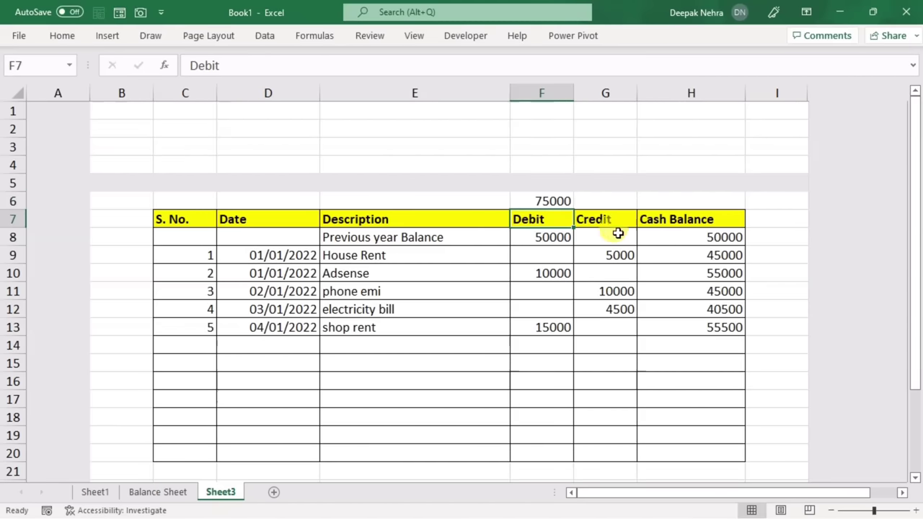
# - Put a SUM of G8:G20 in G6, totalling the credits at 19500
pyautogui.click(605, 202)
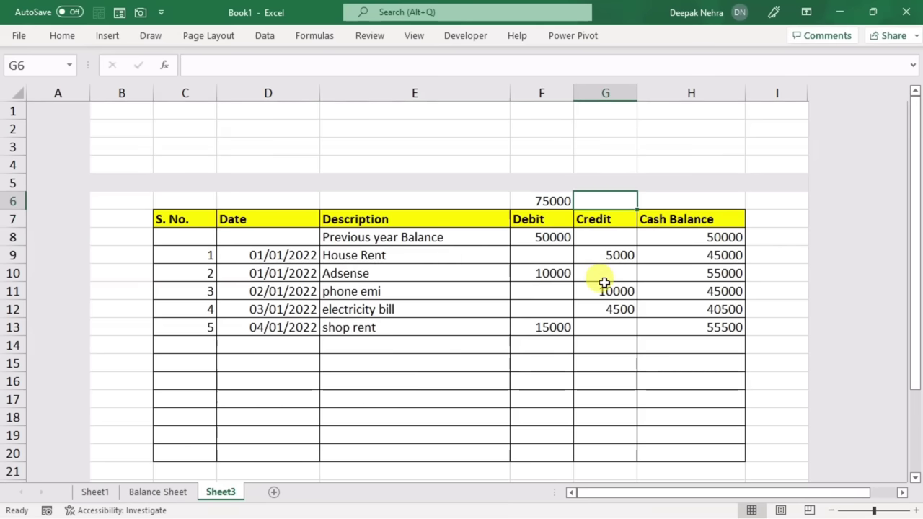
pyautogui.hotkey('alt', '=')
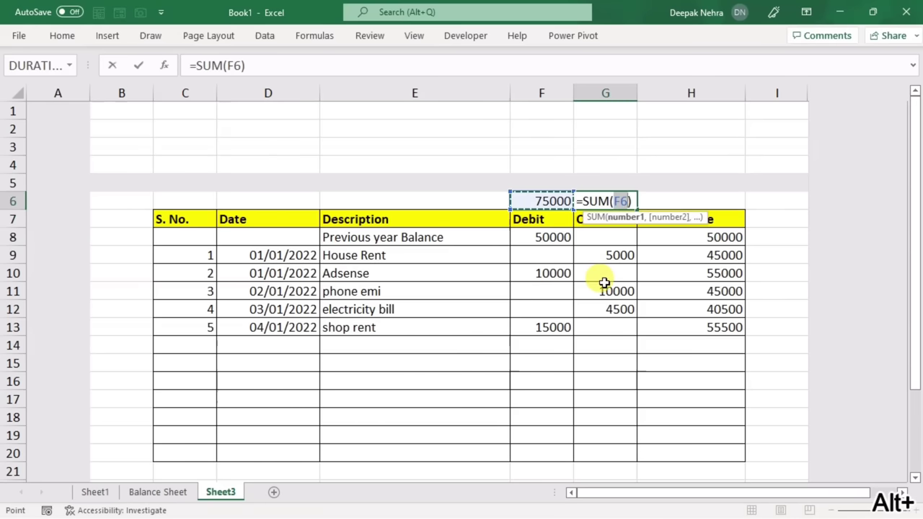
pyautogui.moveTo(605, 237); pyautogui.dragTo(604, 452)
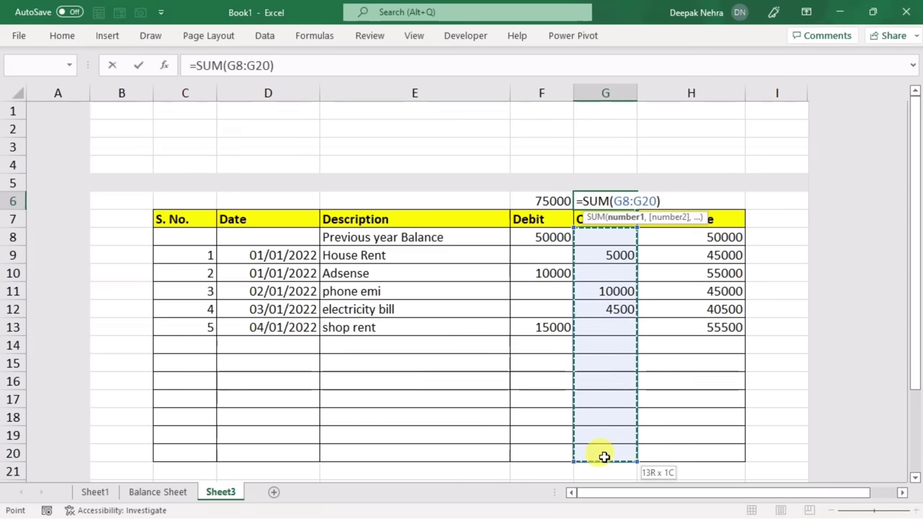
pyautogui.press('Return')
pyautogui.click(676, 198)
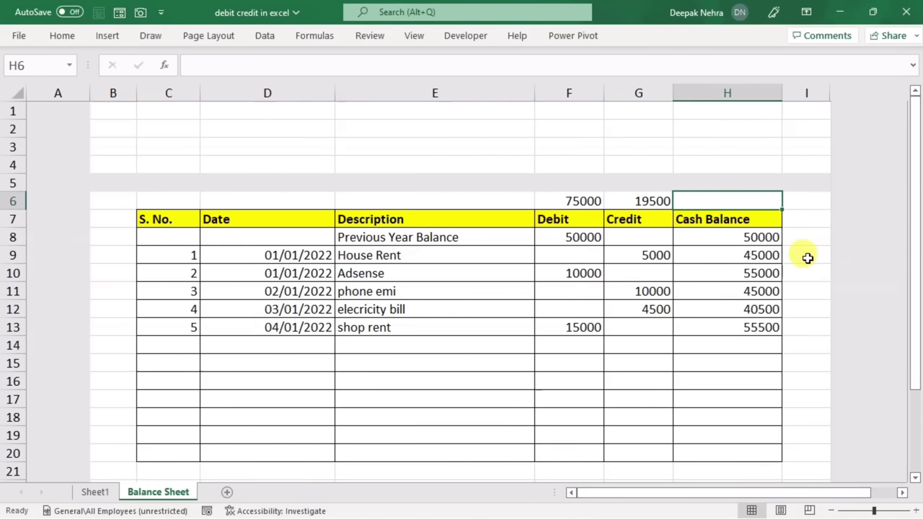
# - Enter =F6-G6 in H6 for a 55500 balance, then select the totals and table figures
pyautogui.write('=')
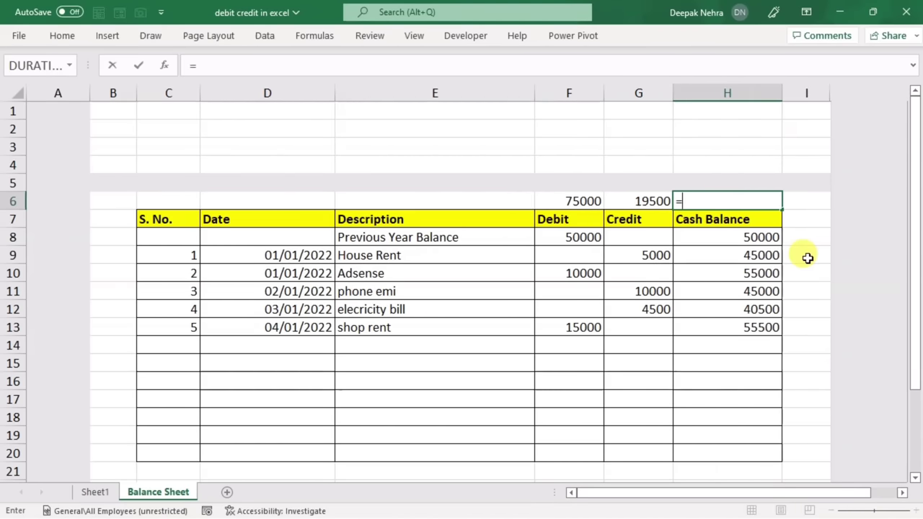
pyautogui.click(598, 203)
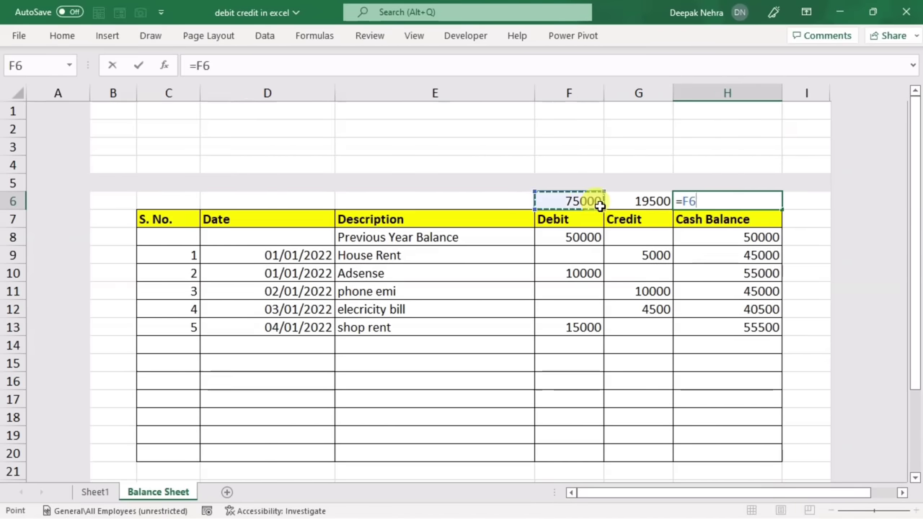
pyautogui.write('-')
pyautogui.click(615, 202)
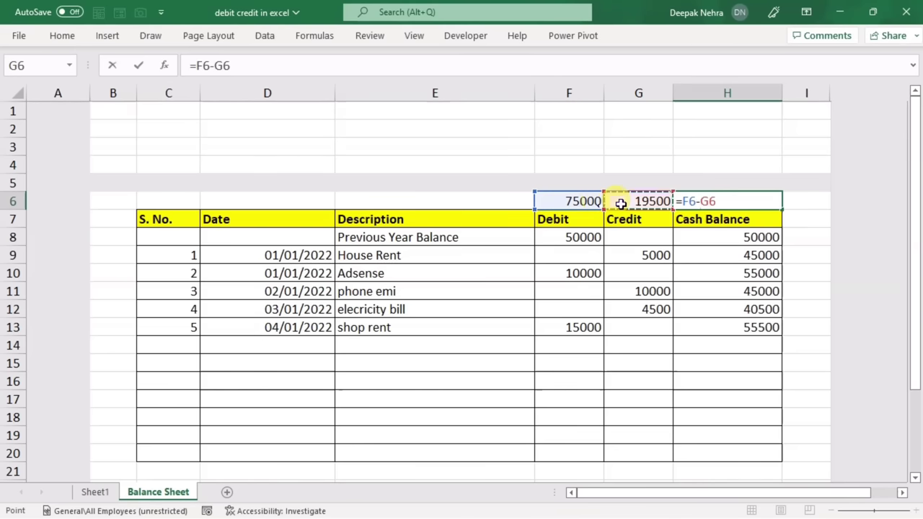
pyautogui.press('Return')
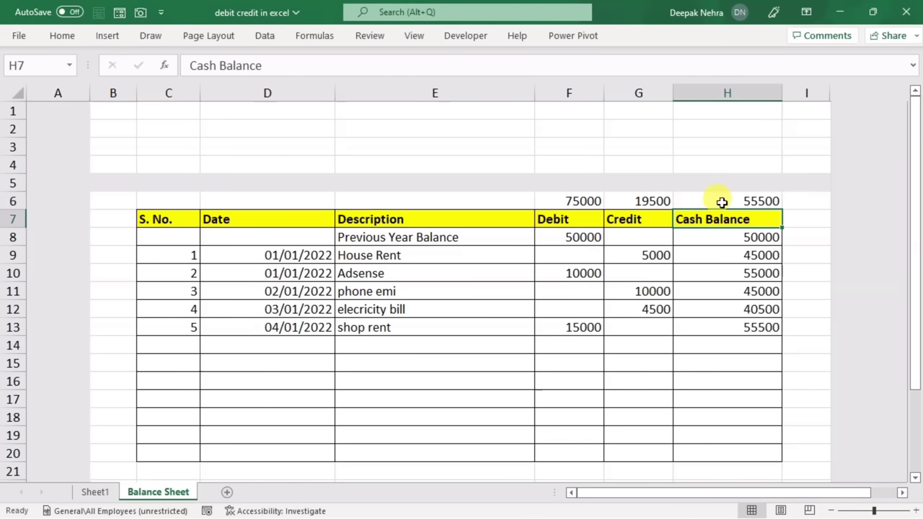
pyautogui.moveTo(559, 201); pyautogui.dragTo(725, 203)
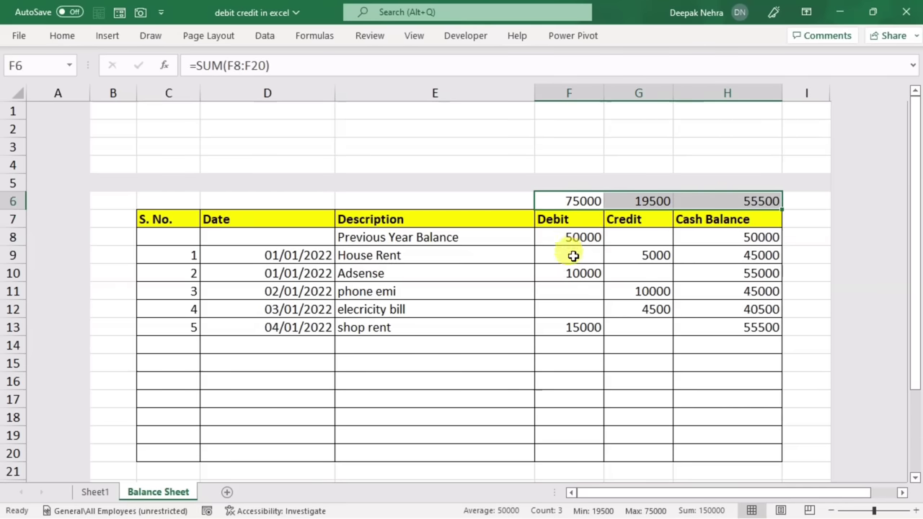
pyautogui.moveTo(559, 240)
pyautogui.mouseDown()
pyautogui.moveTo(739, 427)
pyautogui.moveTo(737, 453)
pyautogui.mouseUp()
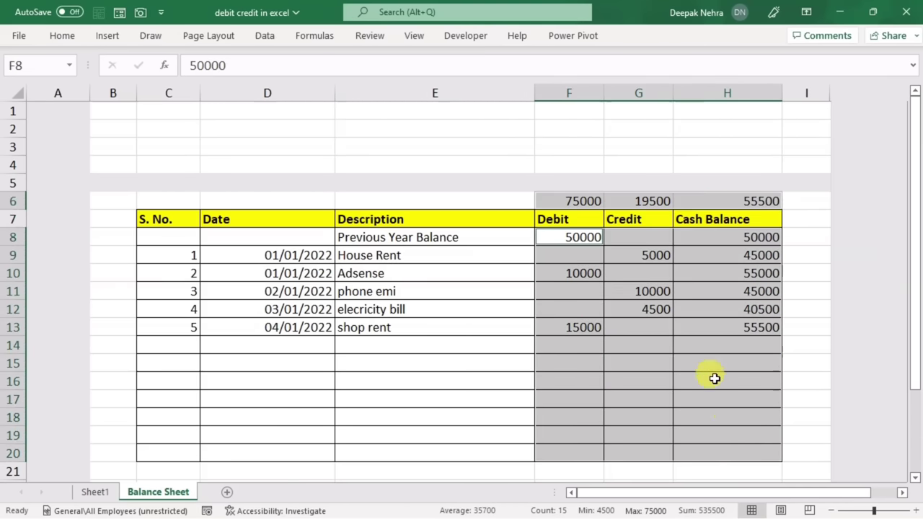
# - Format the Debit, Credit and Cash Balance amounts in F6:H20 as rupee currency with 0 decimal places
pyautogui.rightClick(601, 303)
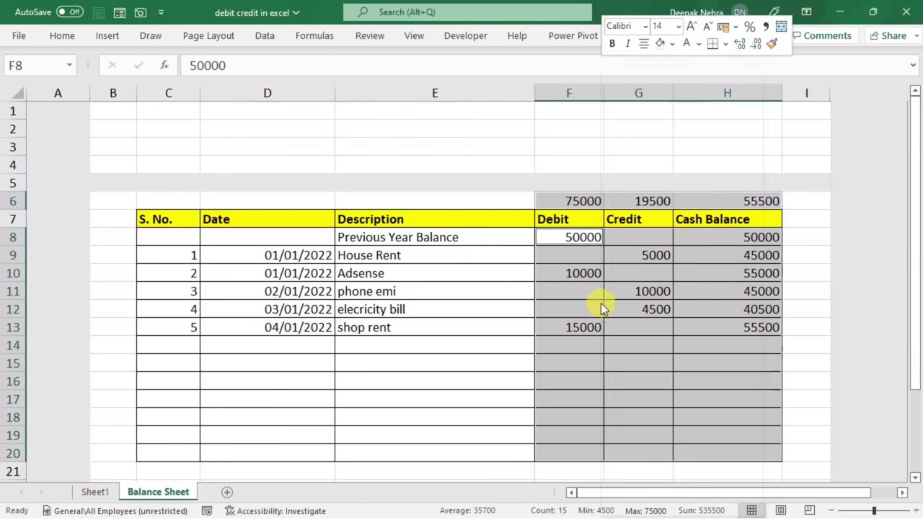
pyautogui.click(641, 447)
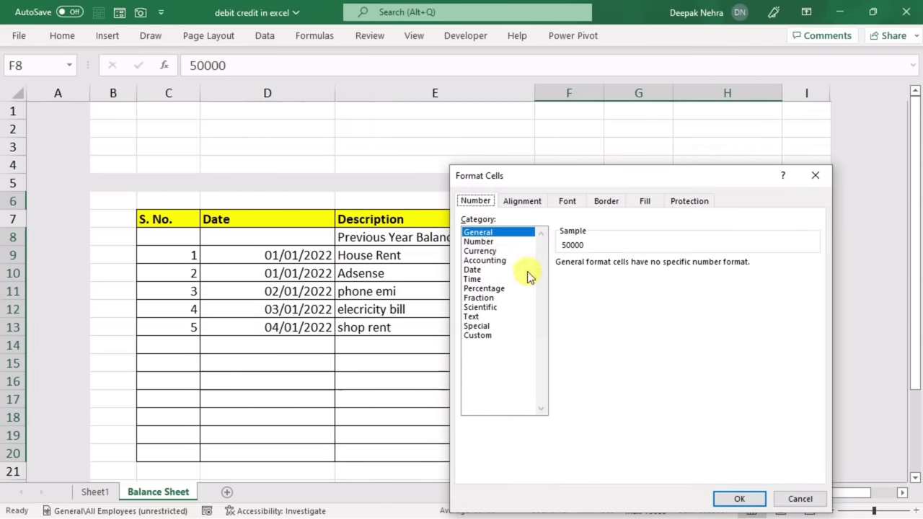
pyautogui.click(488, 251)
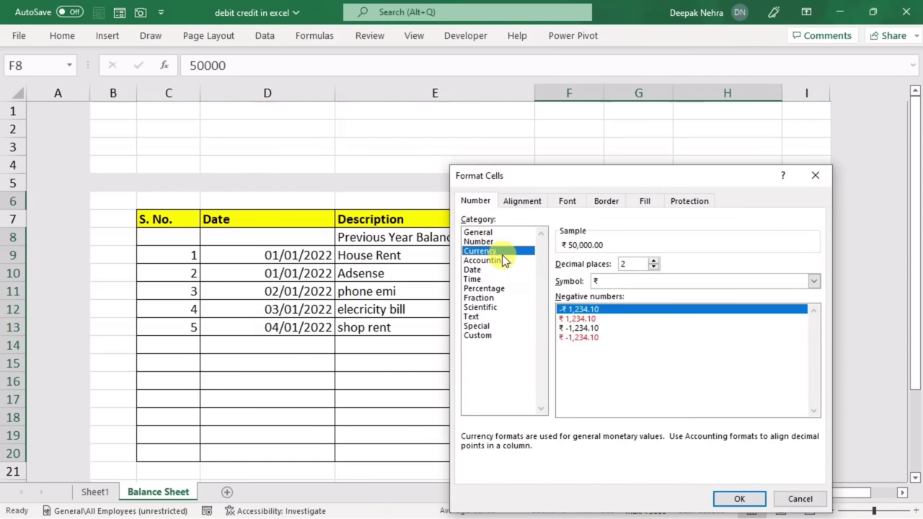
pyautogui.click(653, 268)
pyautogui.click(653, 268)
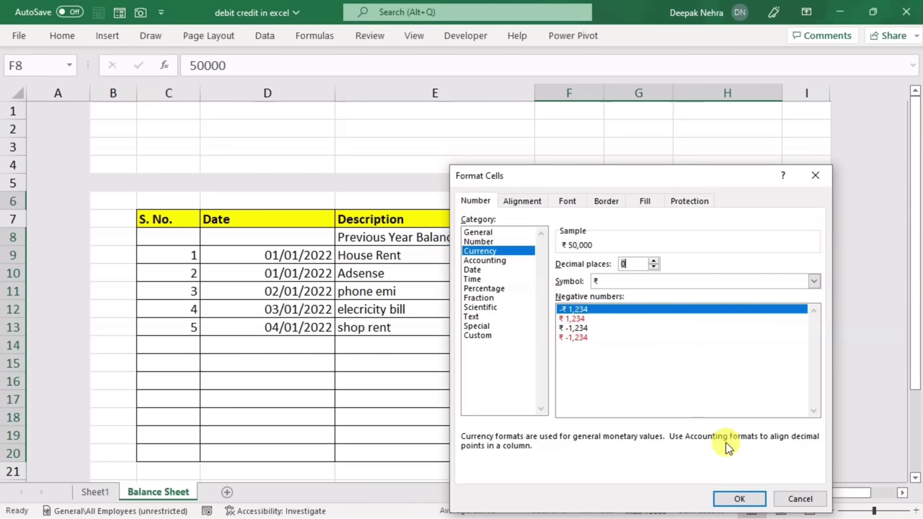
pyautogui.click(739, 498)
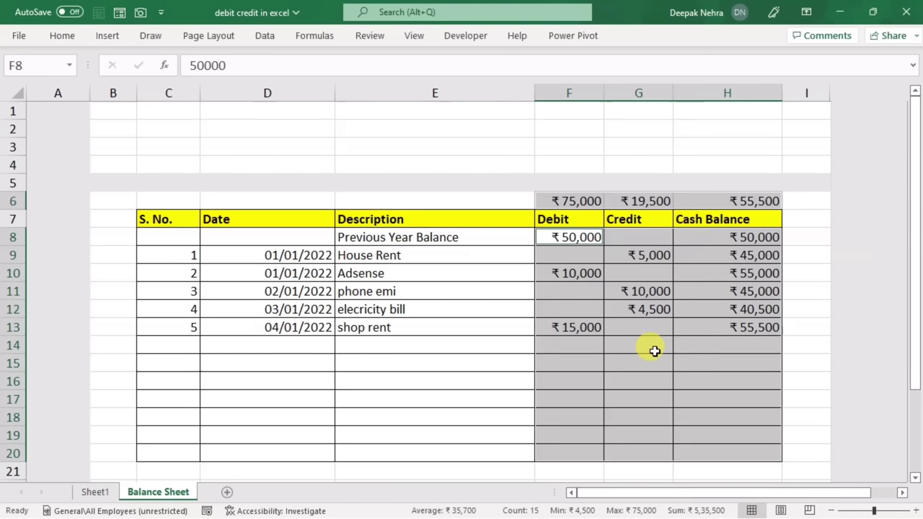
pyautogui.click(437, 361)
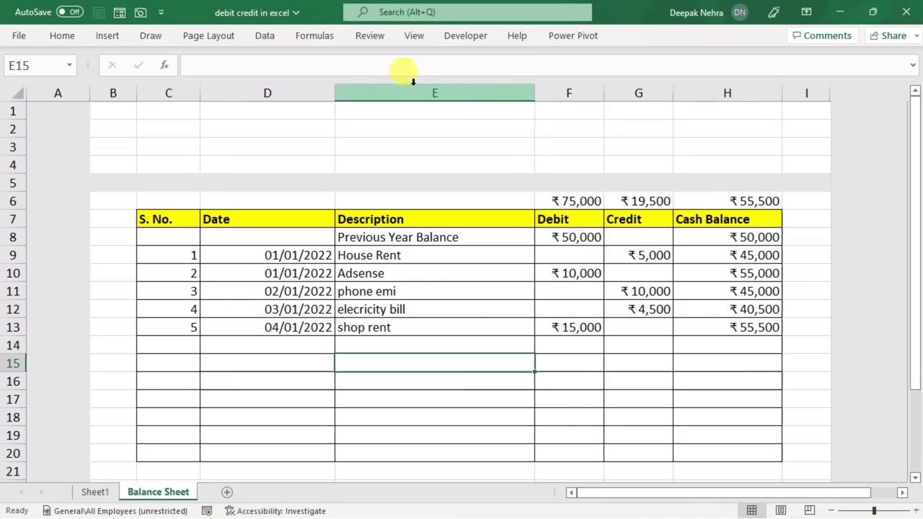
# - Turn off Gridlines on the View tab so the Balance Sheet shows only the table borders
pyautogui.click(413, 36)
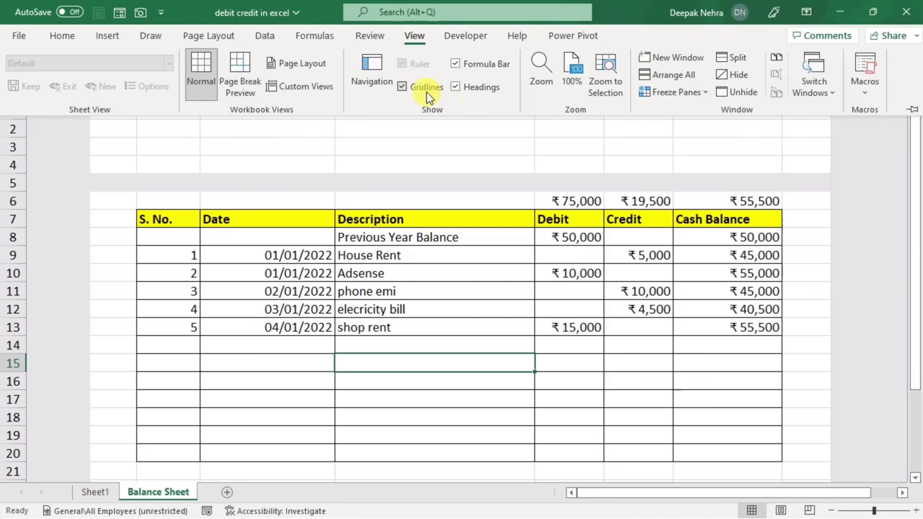
pyautogui.click(426, 92)
pyautogui.click(440, 348)
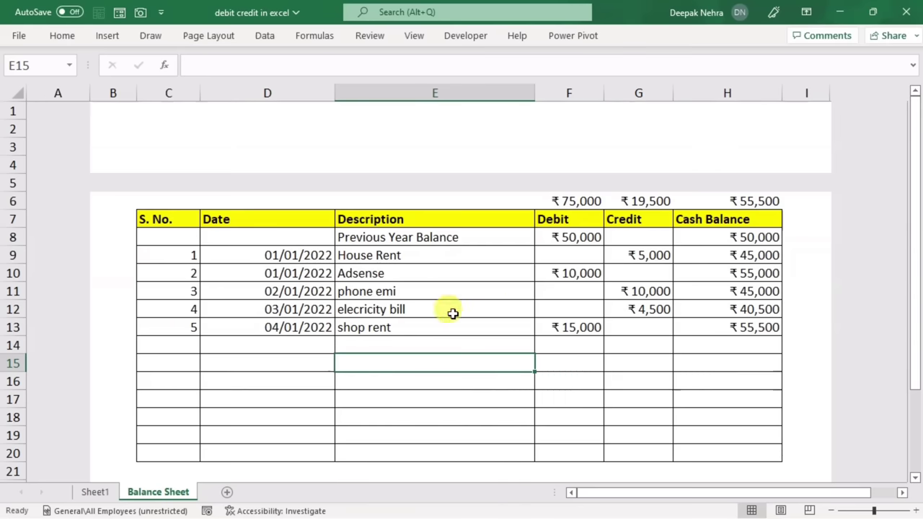
# - On Sheet1, select the Total Debits, Total Credits and Balance icons and copy them
pyautogui.click(93, 492)
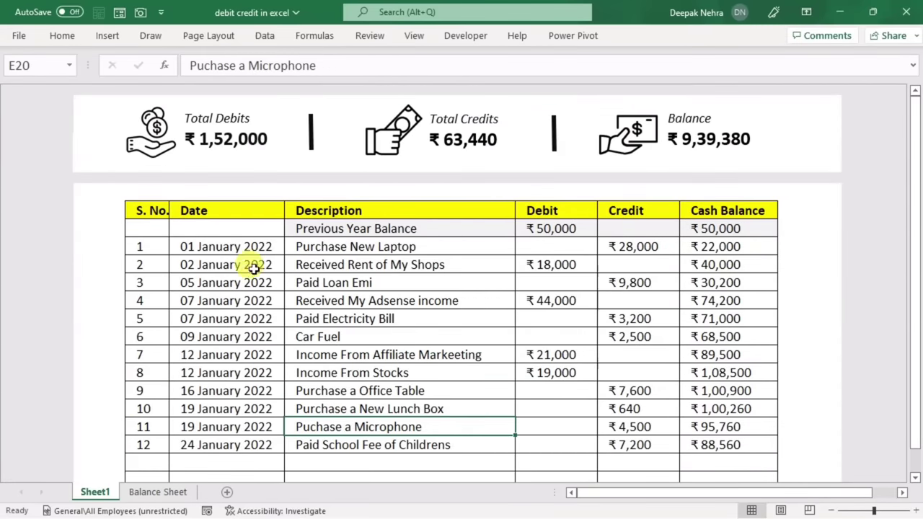
pyautogui.click(160, 145)
pyautogui.click(370, 138)
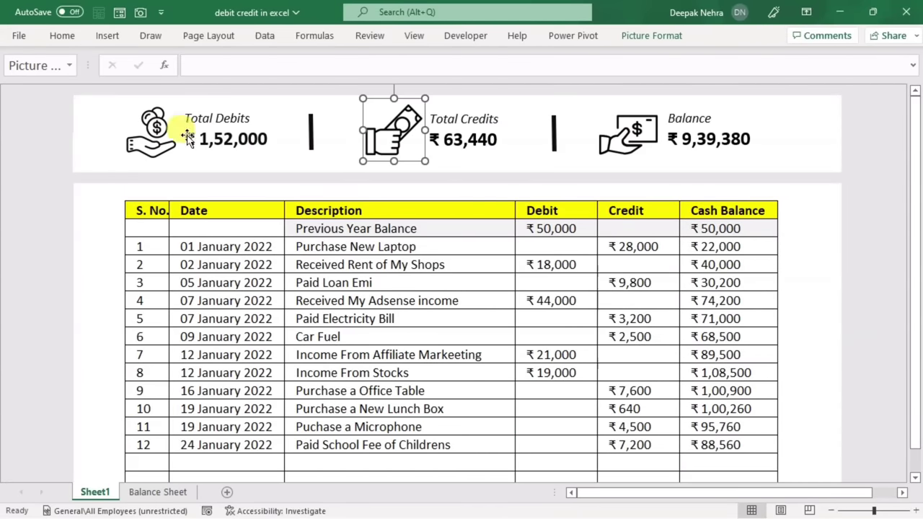
pyautogui.click(150, 141)
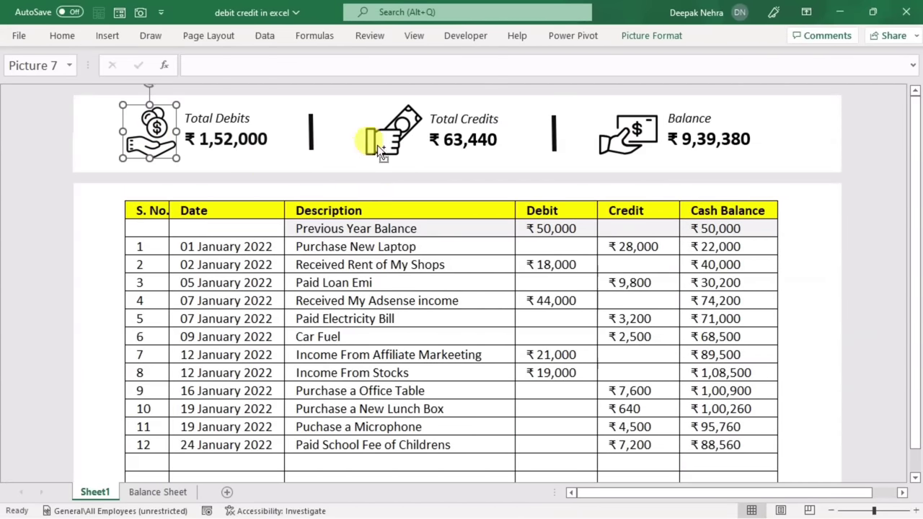
pyautogui.keyDown('ctrl'); pyautogui.click(397, 141); pyautogui.keyUp('ctrl')
pyautogui.keyDown('ctrl'); pyautogui.click(598, 117); pyautogui.keyUp('ctrl')
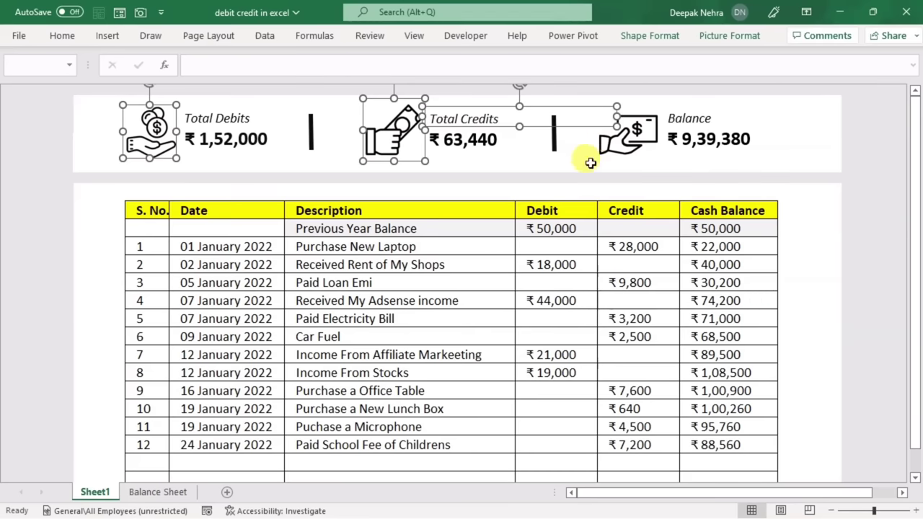
pyautogui.keyDown('ctrl'); pyautogui.click(590, 135); pyautogui.keyUp('ctrl')
pyautogui.hotkey('ctrl', 'c')
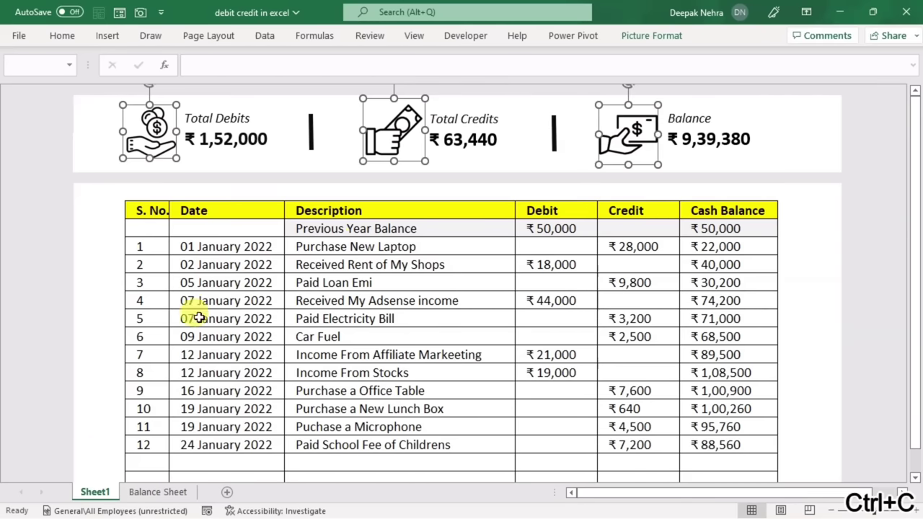
# - Paste the three icons at C2 on the Balance Sheet and nudge them into the header band
pyautogui.click(158, 491)
pyautogui.click(133, 114)
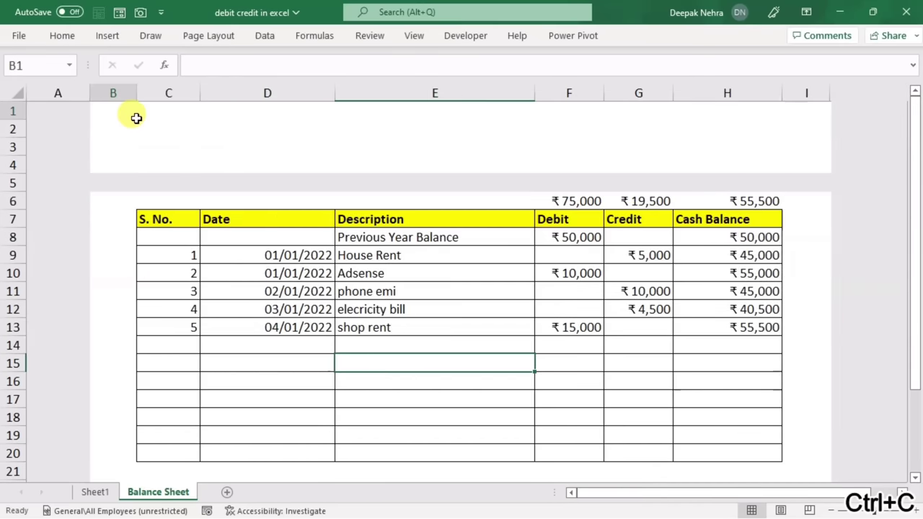
pyautogui.click(159, 122)
pyautogui.hotkey('ctrl', 'v')
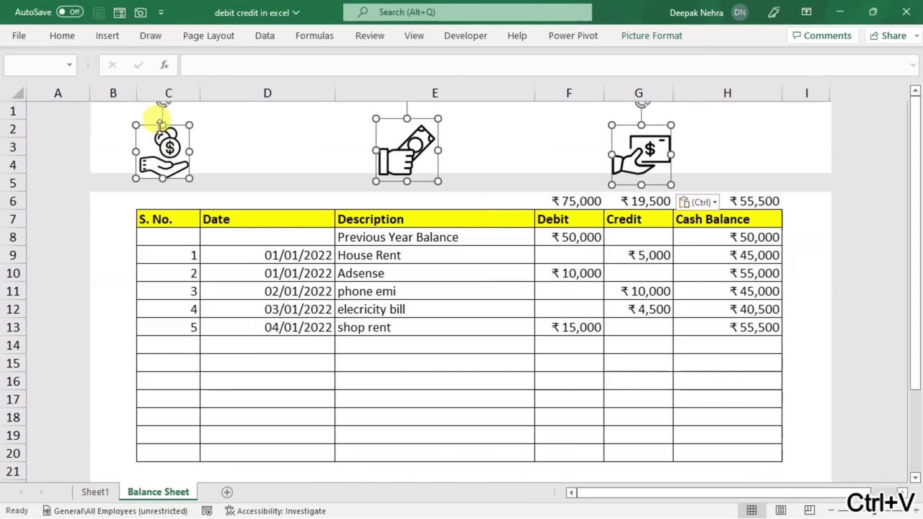
pyautogui.moveTo(165, 150); pyautogui.dragTo(162, 147)
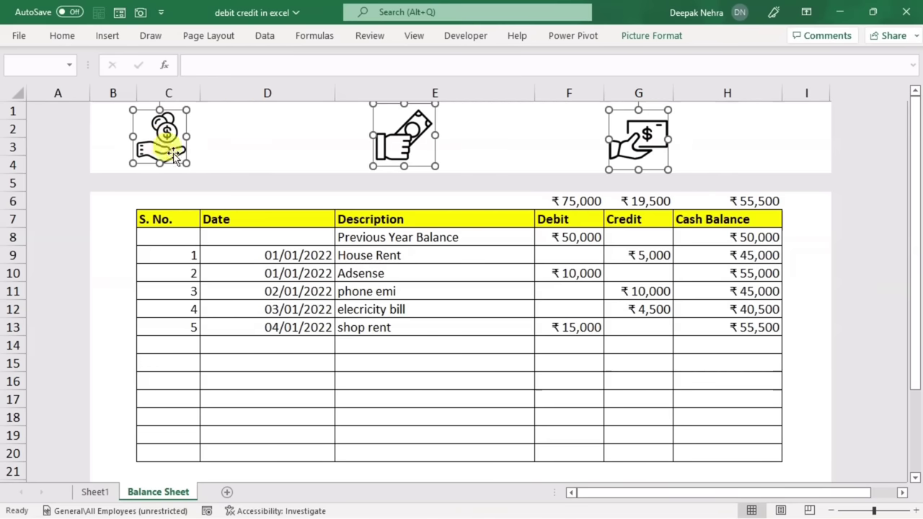
pyautogui.click(206, 310)
# - Draw a blue rectangle beside the debit icon labelled Total Debit Amount
pyautogui.click(106, 41)
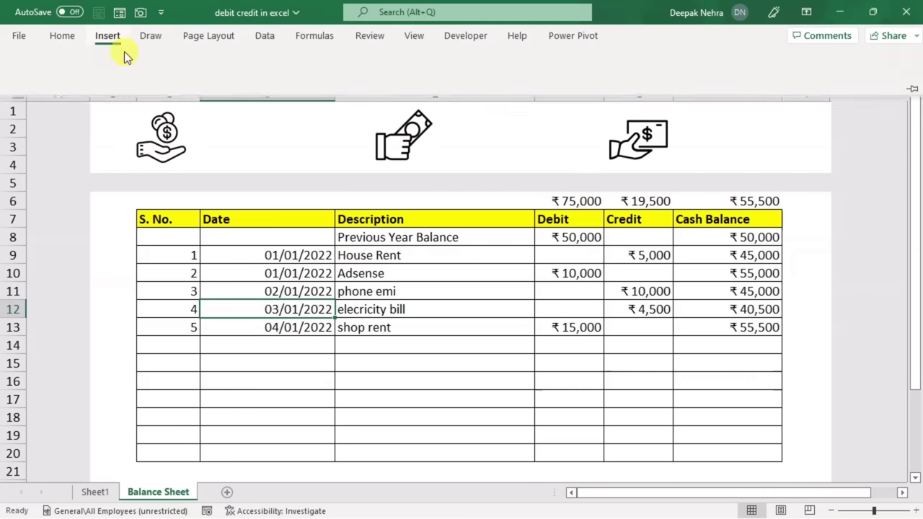
pyautogui.click(176, 101)
pyautogui.click(201, 164)
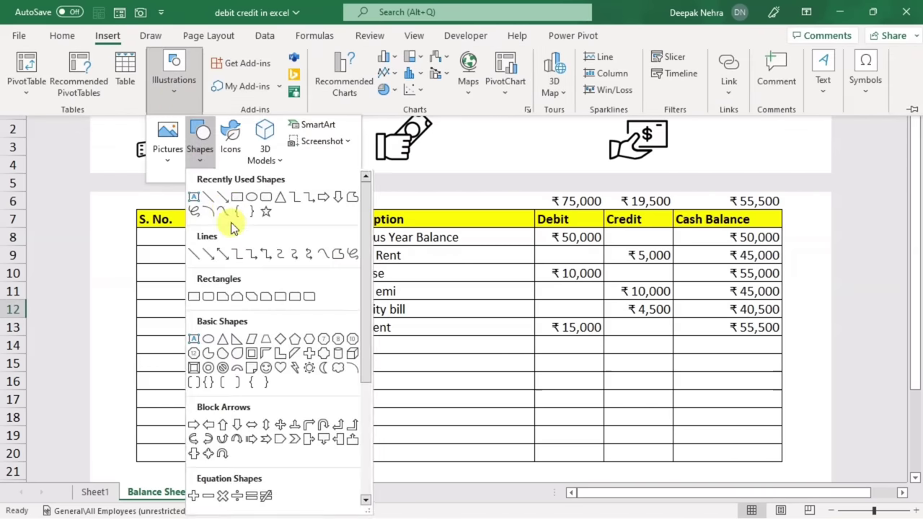
pyautogui.click(232, 207)
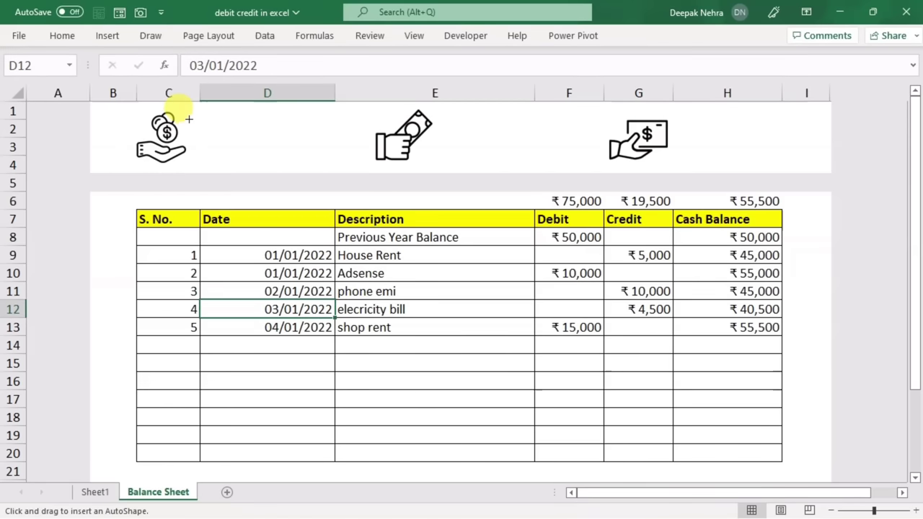
pyautogui.moveTo(190, 118); pyautogui.dragTo(324, 143)
pyautogui.write('Total')
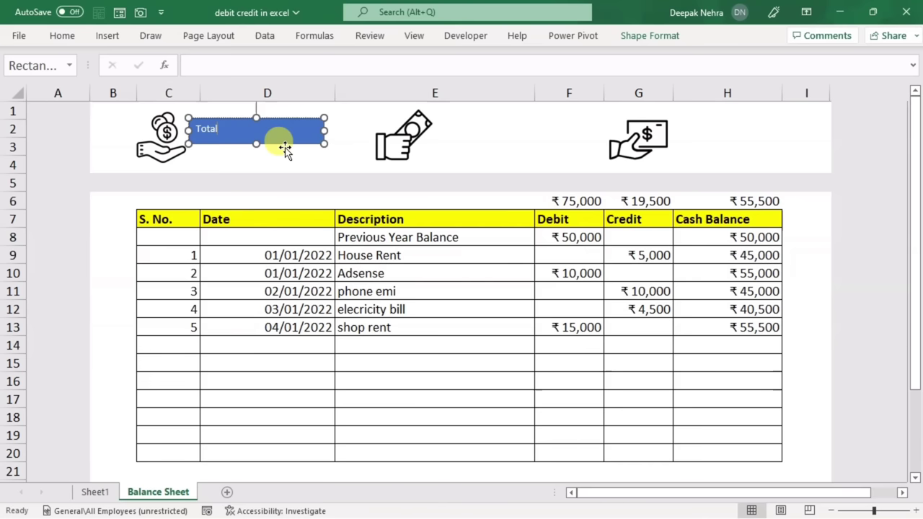
pyautogui.write('Debit Amo')
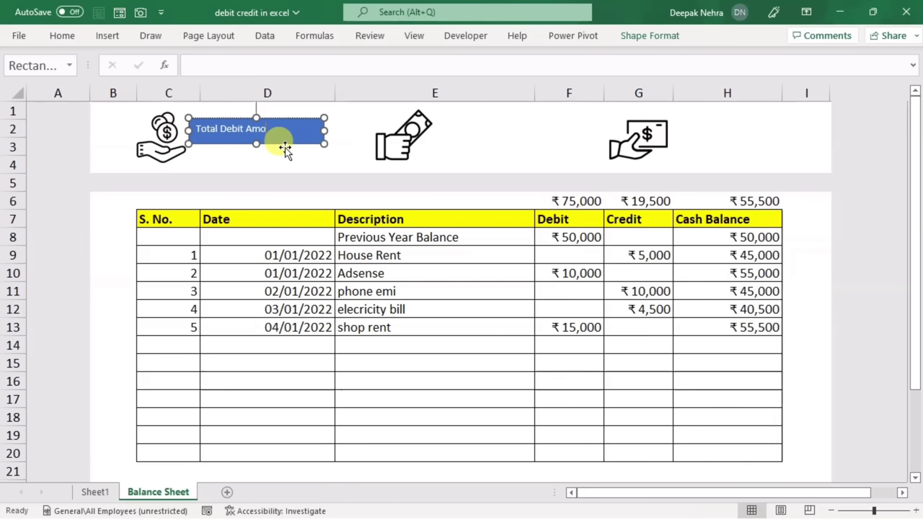
pyautogui.write('unt')
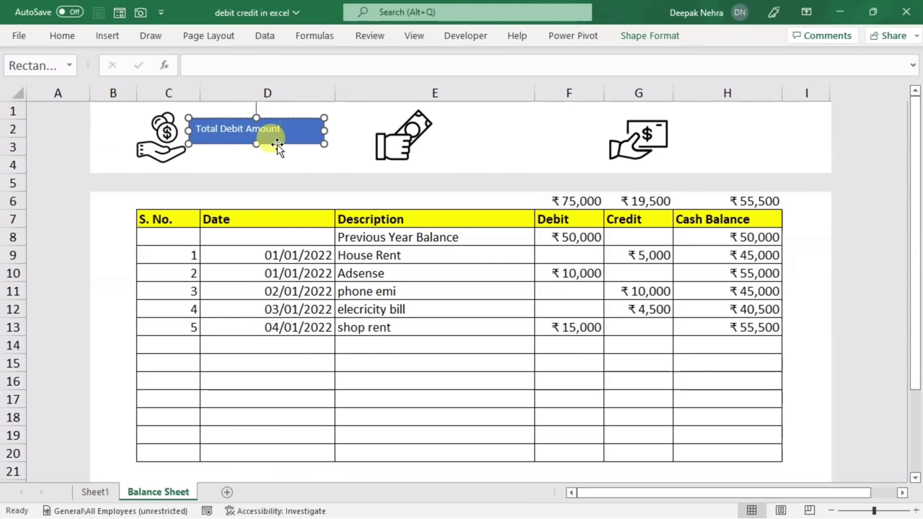
# - Copy the box beside the other two icons and relabel them Total Credit Amount and Cash Balance
pyautogui.moveTo(277, 144); pyautogui.dragTo(526, 145)
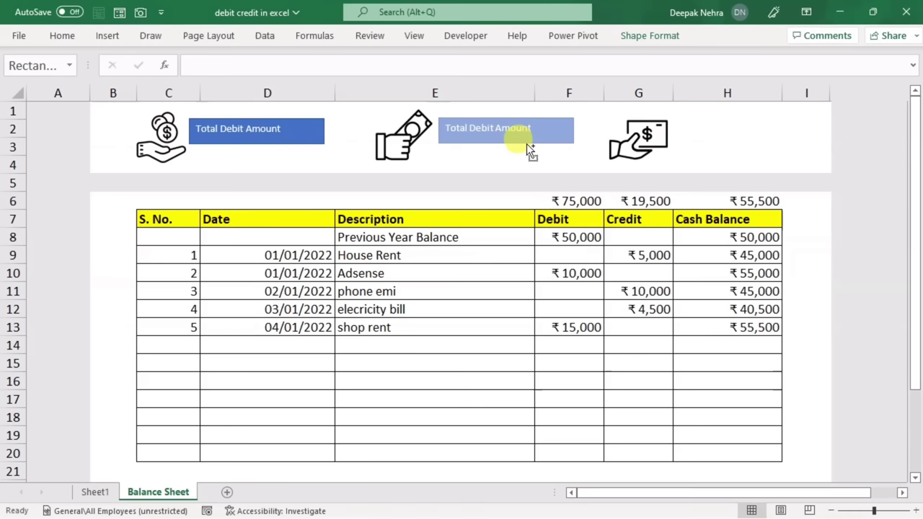
pyautogui.moveTo(526, 144); pyautogui.dragTo(760, 145)
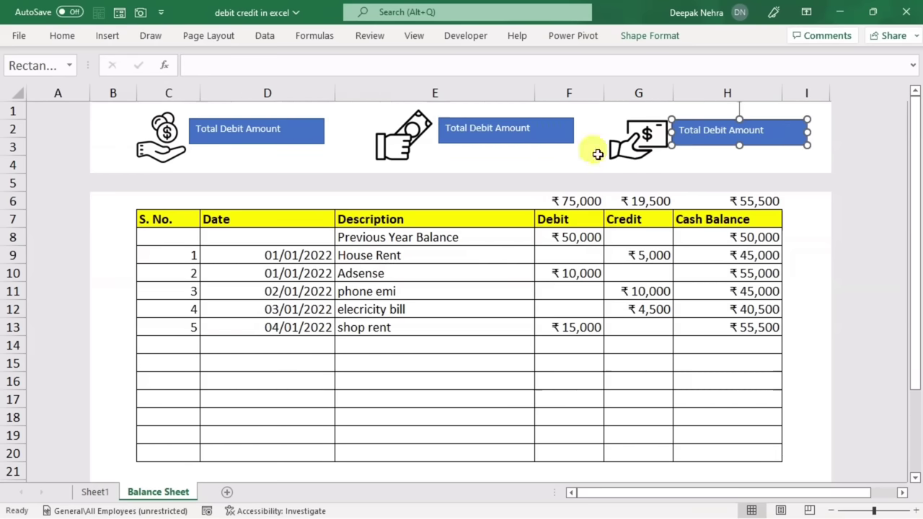
pyautogui.doubleClick(489, 128)
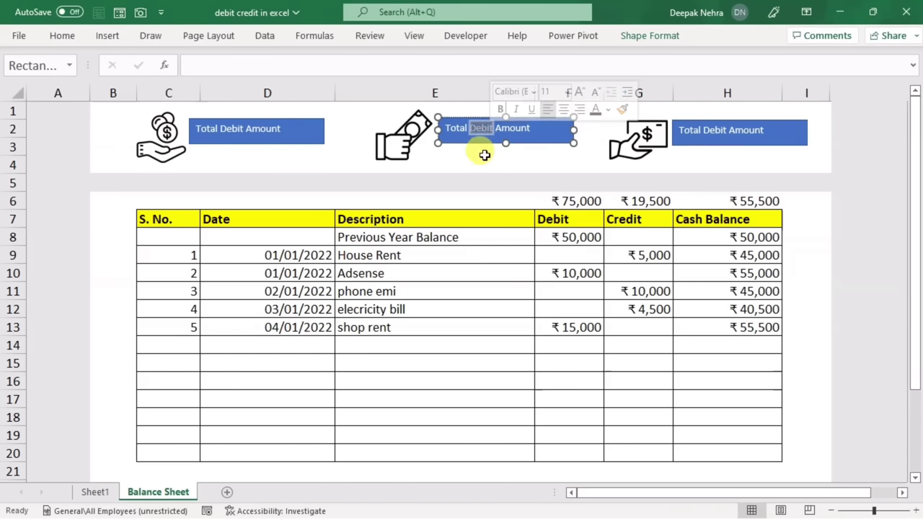
pyautogui.write('C')
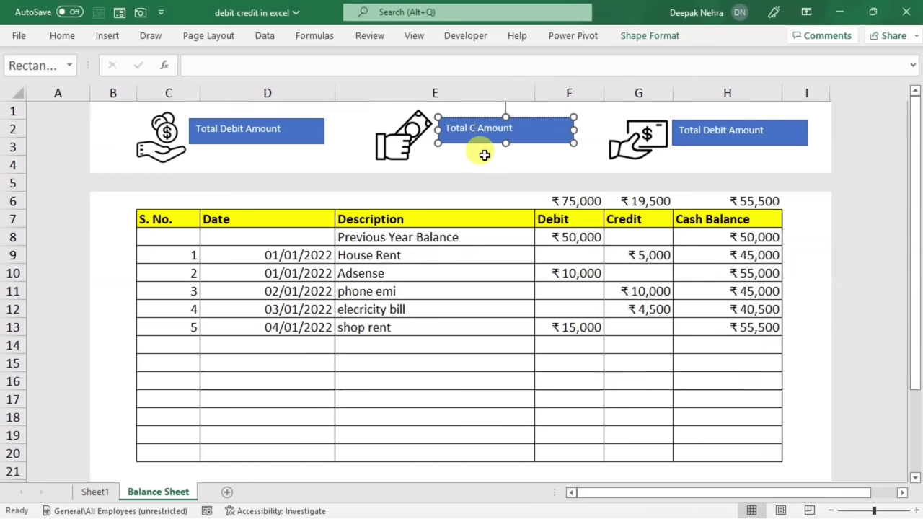
pyautogui.write('redit')
pyautogui.doubleClick(724, 135)
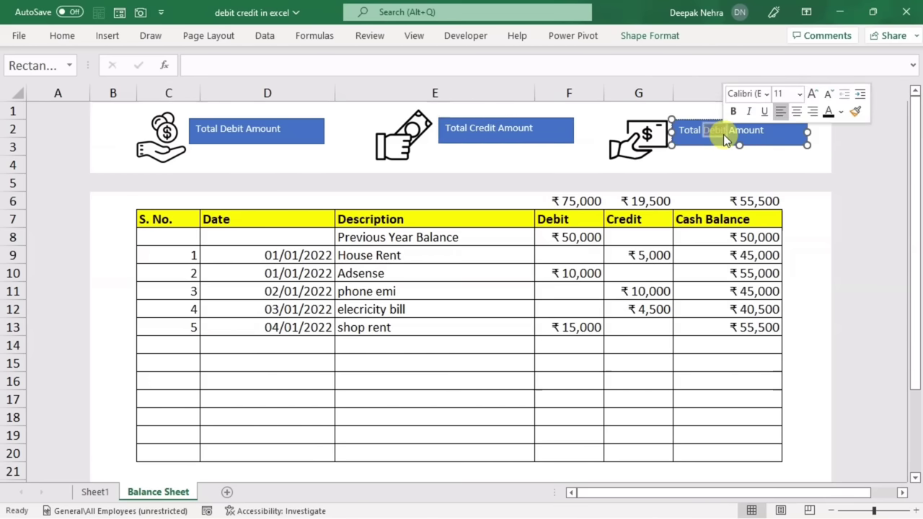
pyautogui.press('Delete')
pyautogui.press('Delete')
pyautogui.press('Delete')
pyautogui.press('Delete')
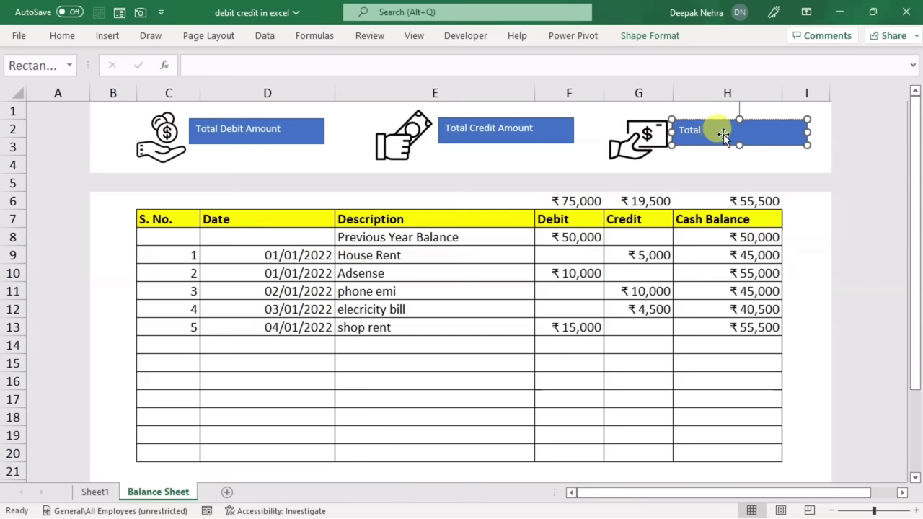
pyautogui.press('BackSpace')
pyautogui.press('BackSpace')
pyautogui.press('BackSpace')
pyautogui.write('sh')
pyautogui.write('e')
# - Give the three label boxes dark text at font size 12
pyautogui.click(247, 131)
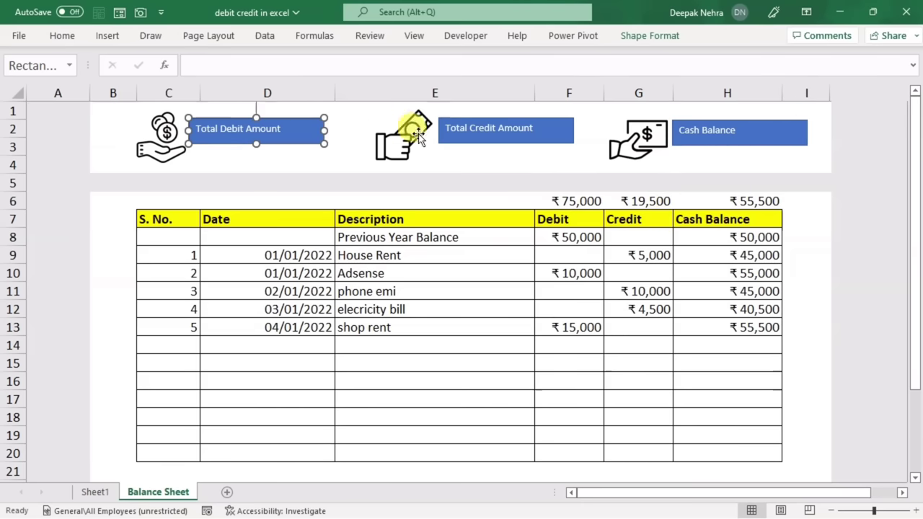
pyautogui.keyDown('ctrl'); pyautogui.click(498, 141); pyautogui.keyUp('ctrl')
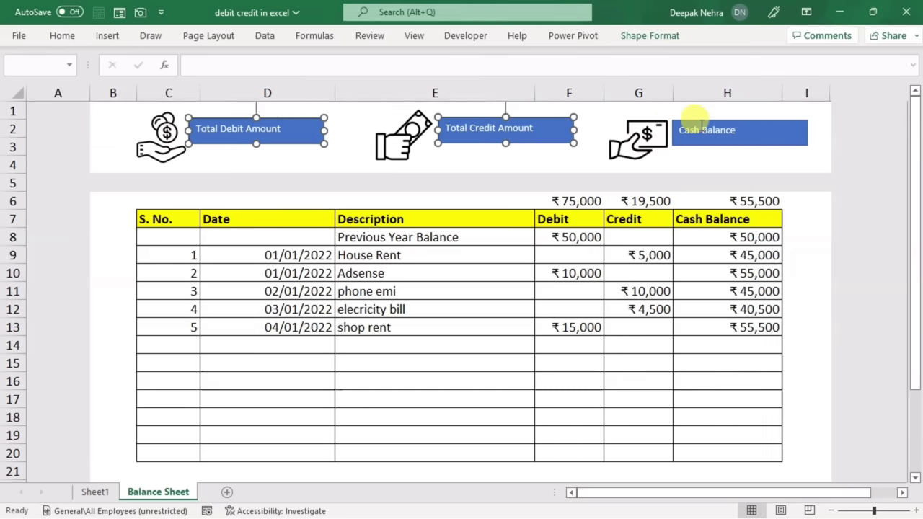
pyautogui.keyDown('ctrl'); pyautogui.click(681, 130); pyautogui.keyUp('ctrl')
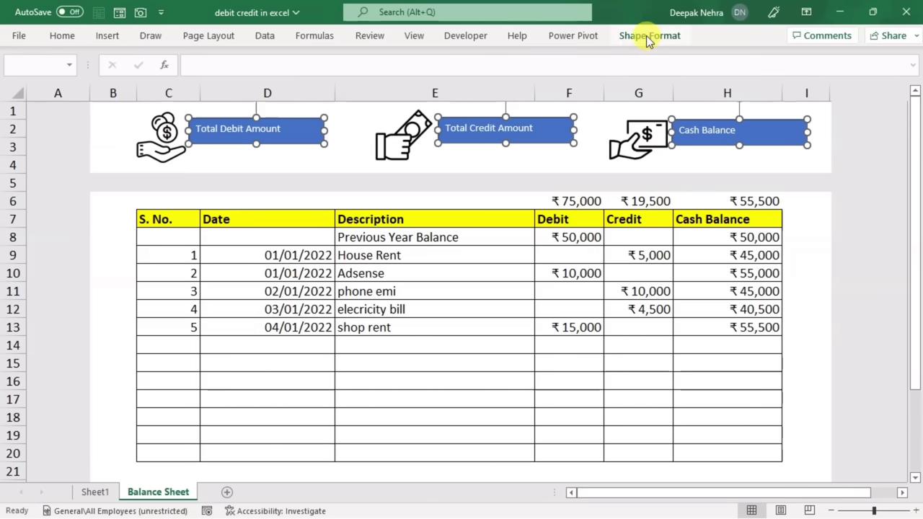
pyautogui.click(76, 37)
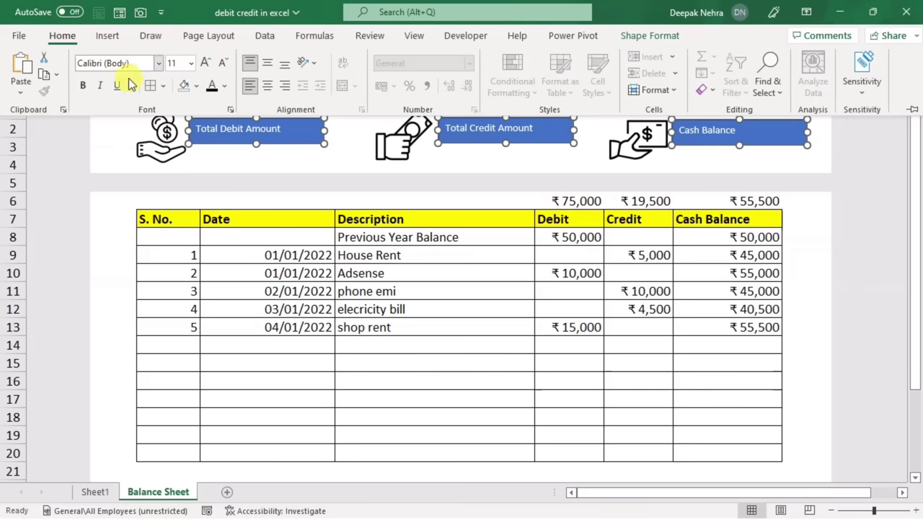
pyautogui.click(225, 86)
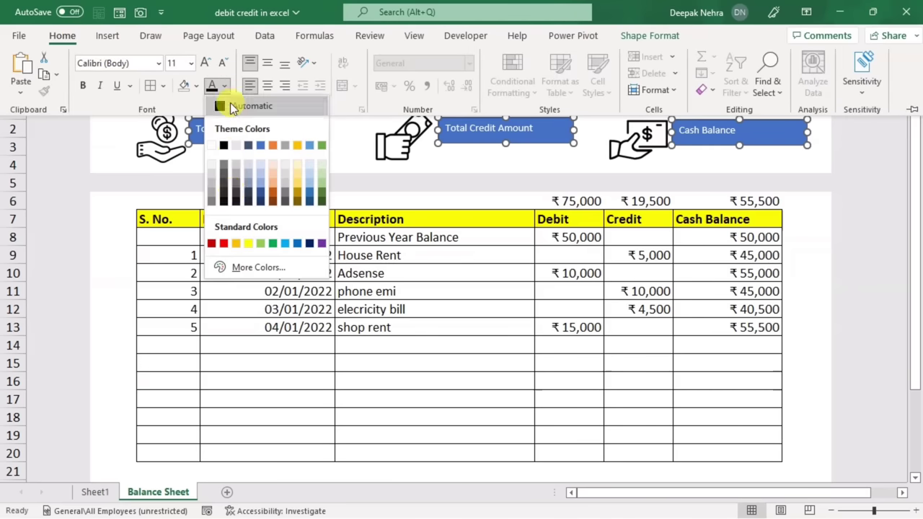
pyautogui.click(223, 203)
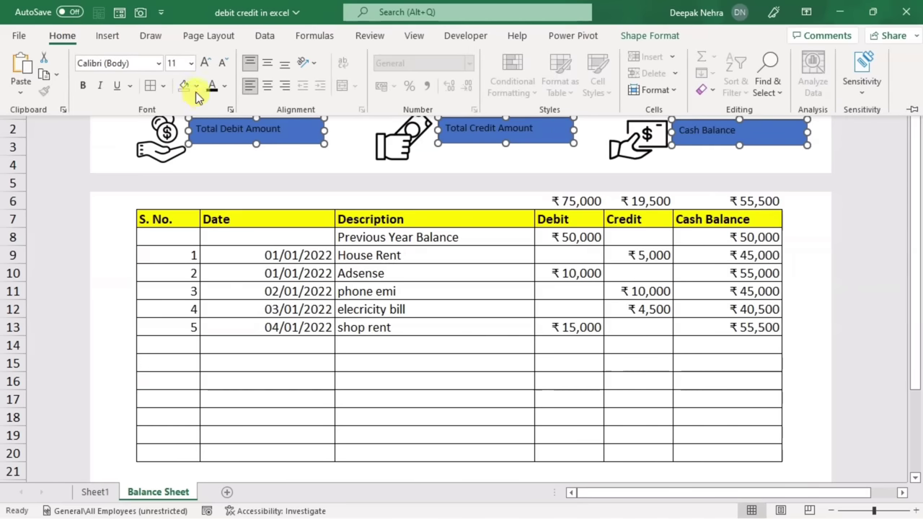
pyautogui.click(205, 65)
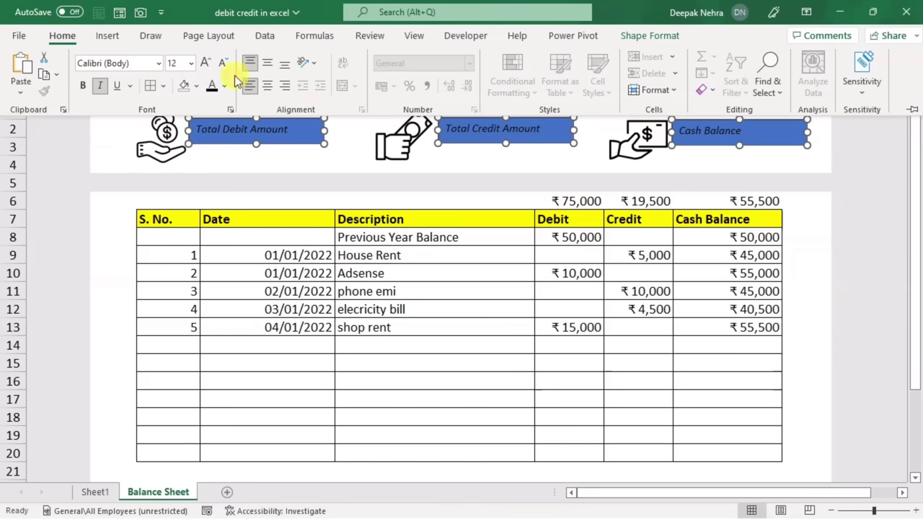
# - Set the three labels to No Fill and No Outline
pyautogui.click(648, 38)
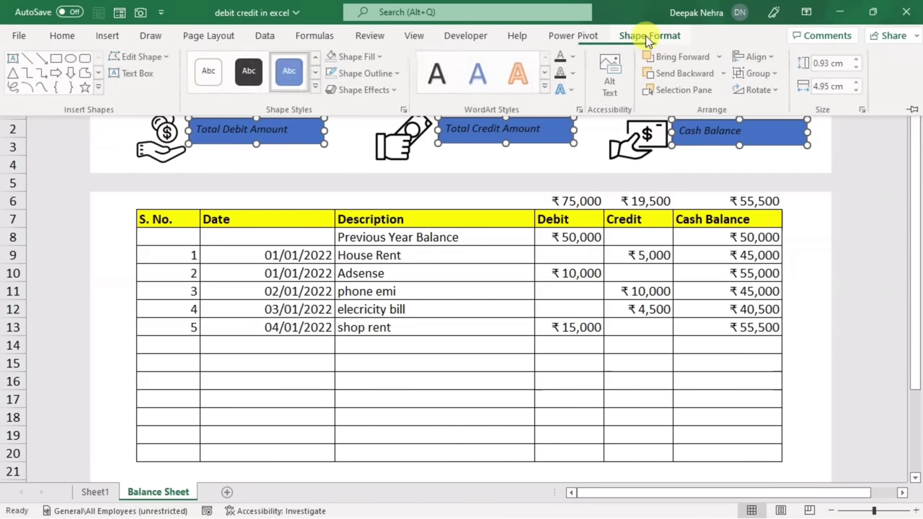
pyautogui.click(380, 57)
pyautogui.click(371, 237)
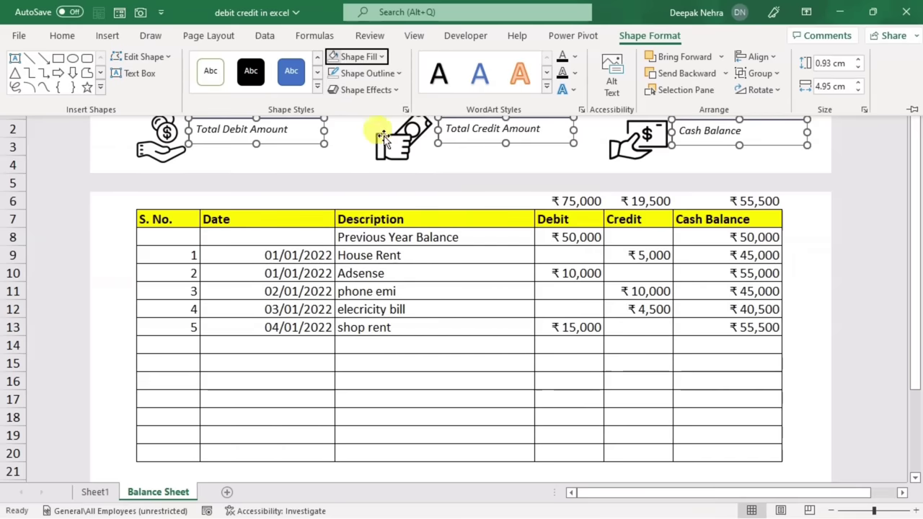
pyautogui.click(399, 74)
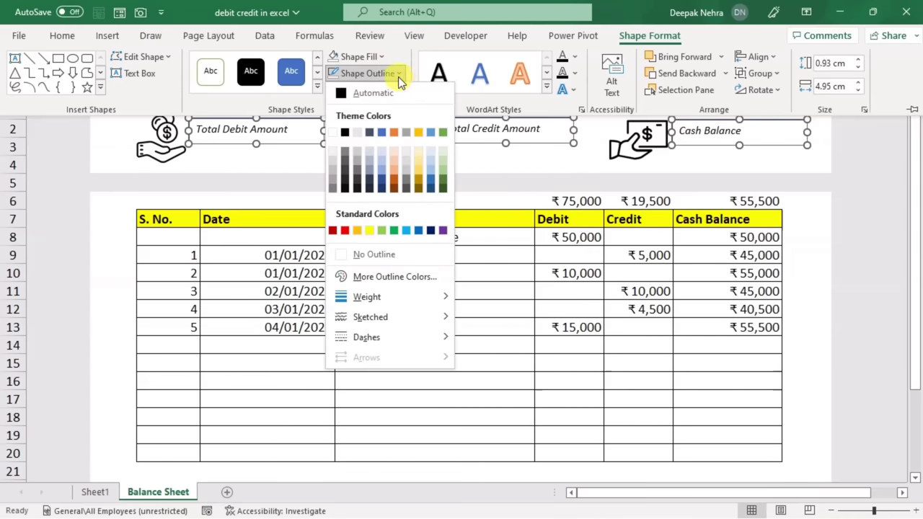
pyautogui.click(375, 255)
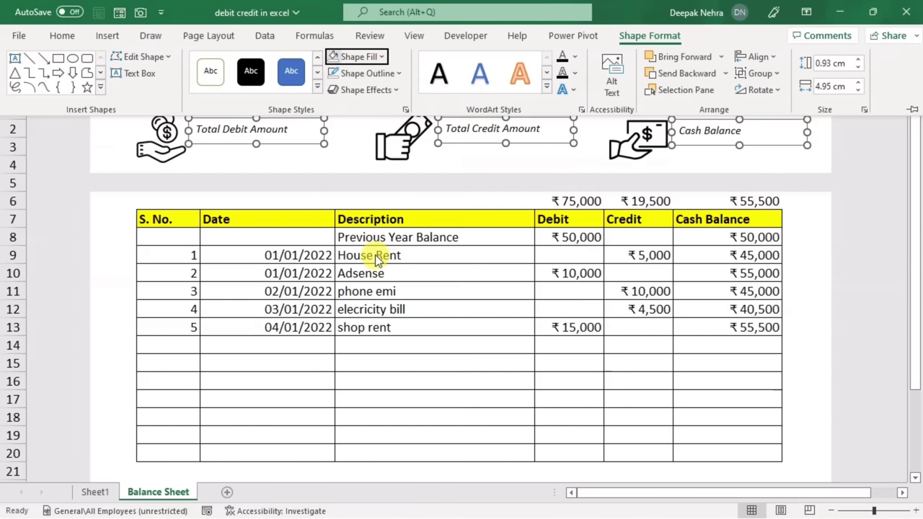
pyautogui.click(100, 232)
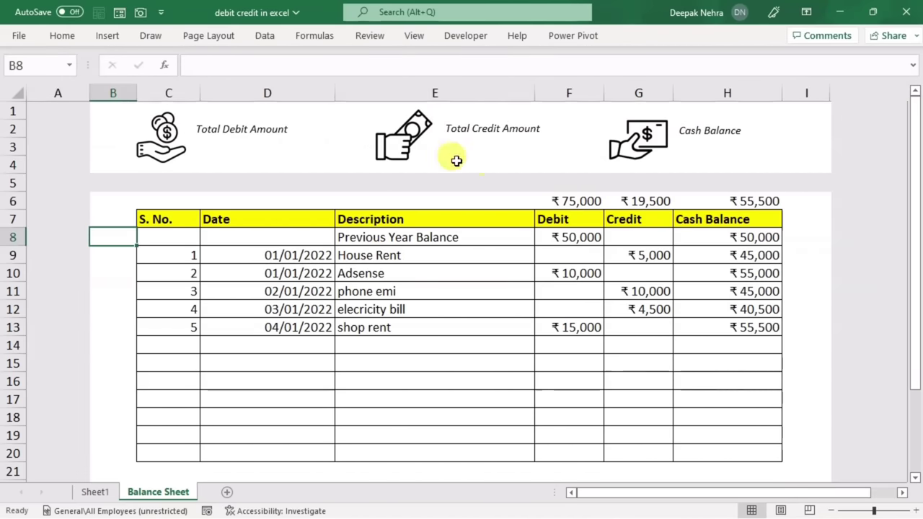
# - Duplicate the Total Debit Amount box just below itself and clear the copy's text
pyautogui.click(248, 129)
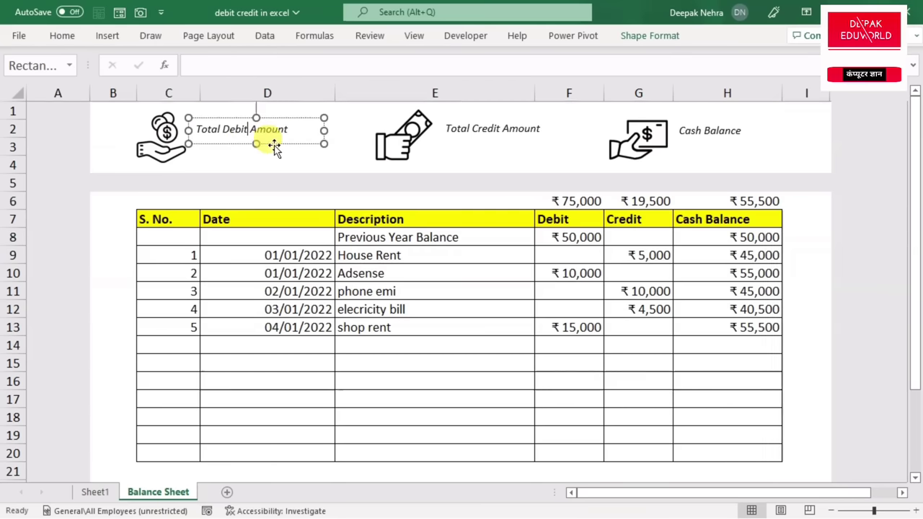
pyautogui.moveTo(271, 146); pyautogui.dragTo(272, 165)
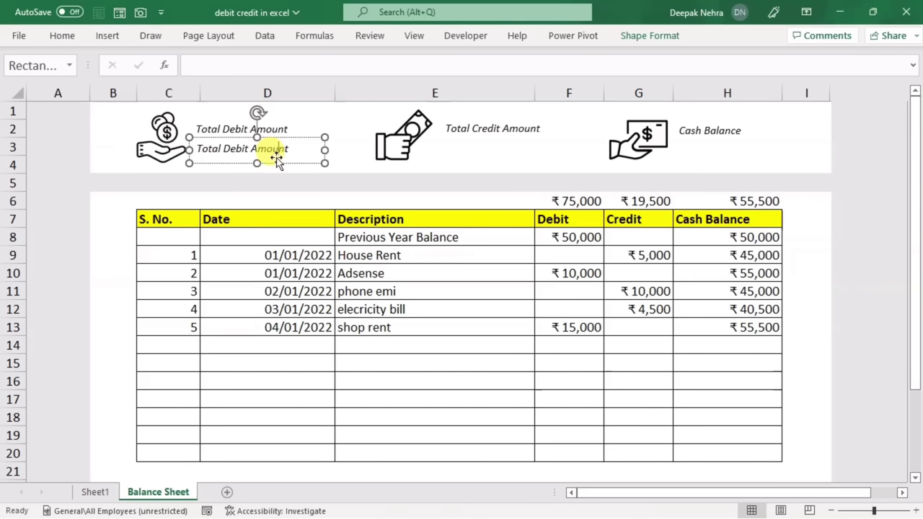
pyautogui.press('BackSpace')
pyautogui.press('BackSpace')
pyautogui.press('BackSpace')
pyautogui.press('BackSpace')
pyautogui.press('BackSpace')
pyautogui.press('BackSpace')
pyautogui.press('BackSpace')
pyautogui.press('BackSpace')
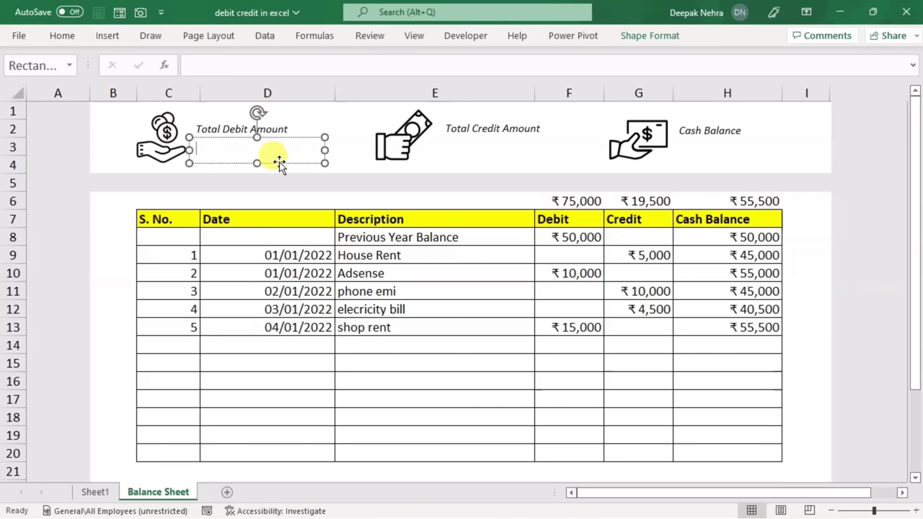
pyautogui.click(280, 163)
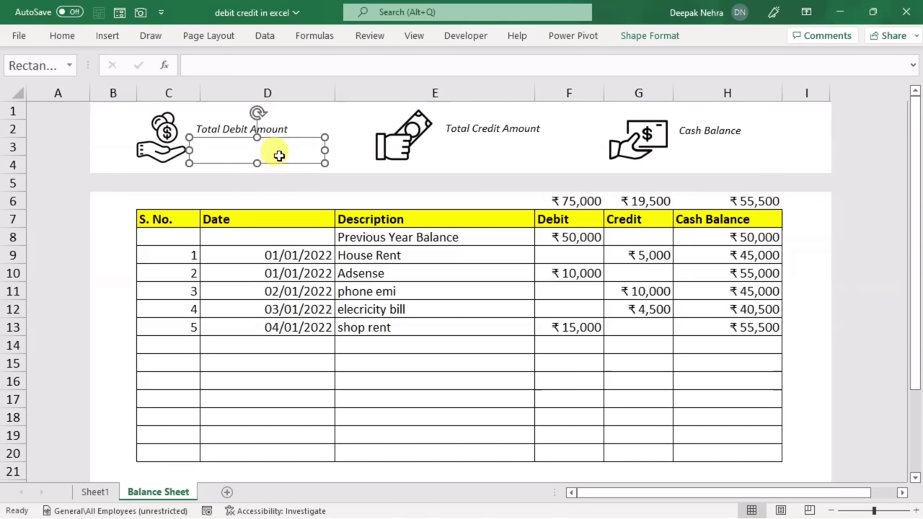
# - Link the empty box to =F6 so it shows ₹75,000, then copy it under the other labels
pyautogui.click(244, 65)
pyautogui.write('=')
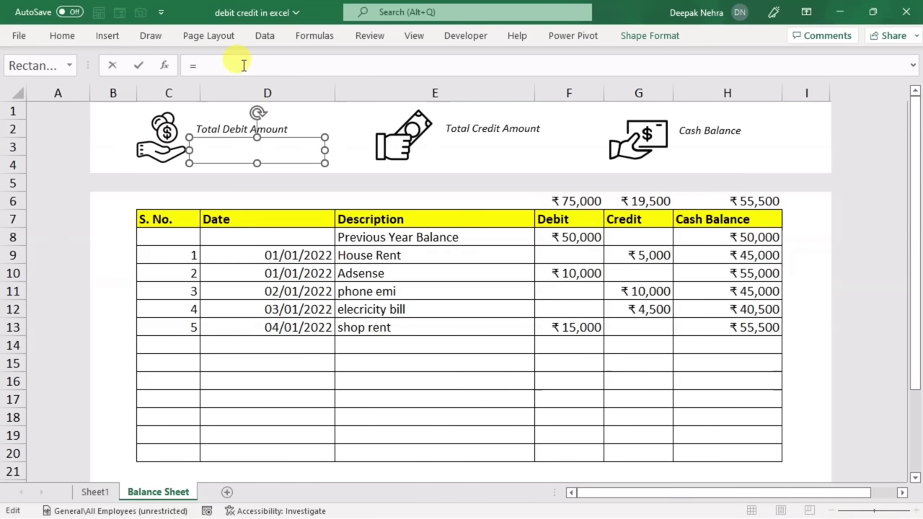
pyautogui.click(557, 200)
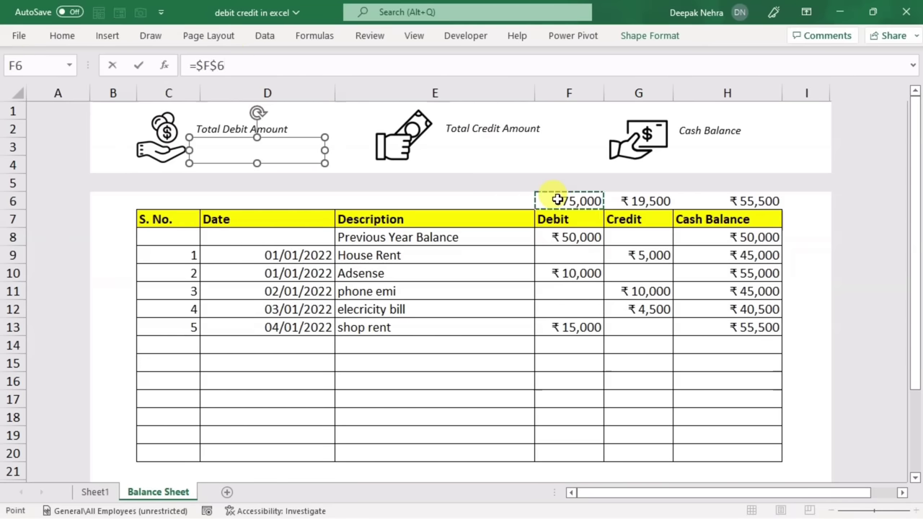
pyautogui.press('Return')
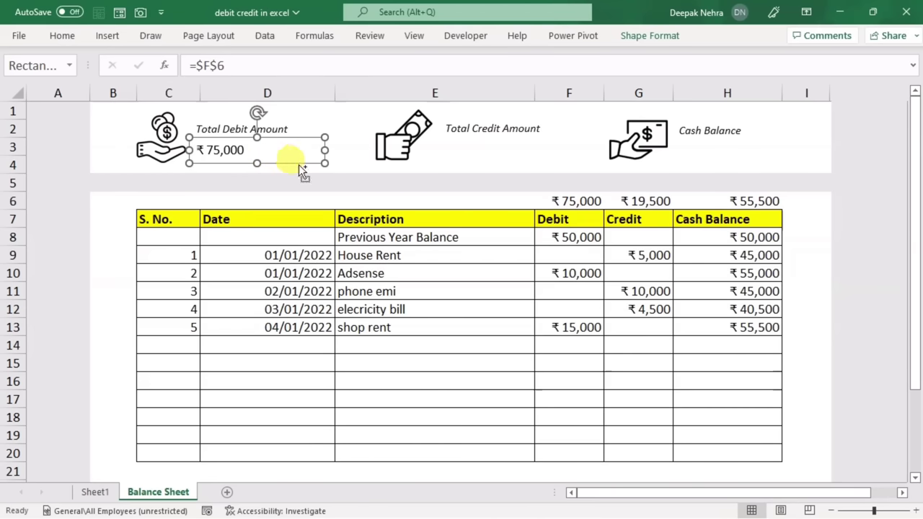
pyautogui.keyDown('ctrl'); pyautogui.moveTo(299, 164); pyautogui.dragTo(767, 167); pyautogui.keyUp('ctrl')
pyautogui.click(480, 144)
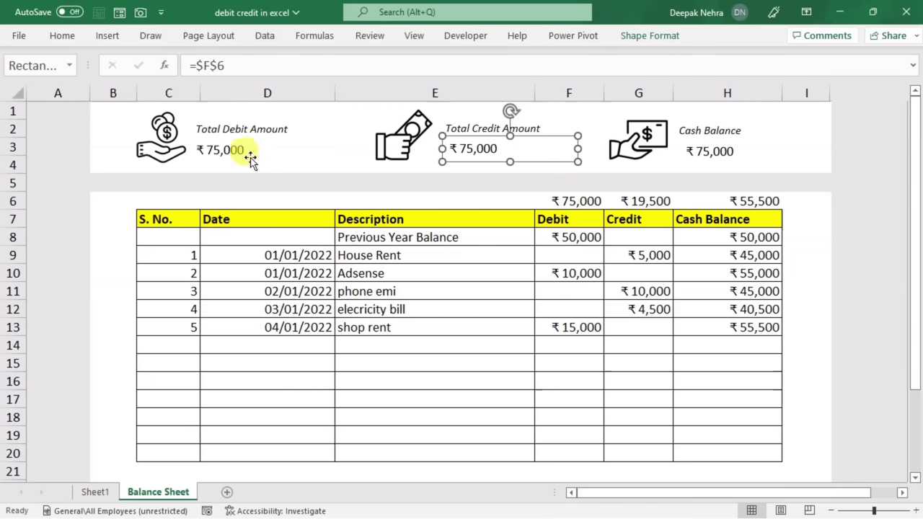
pyautogui.click(224, 150)
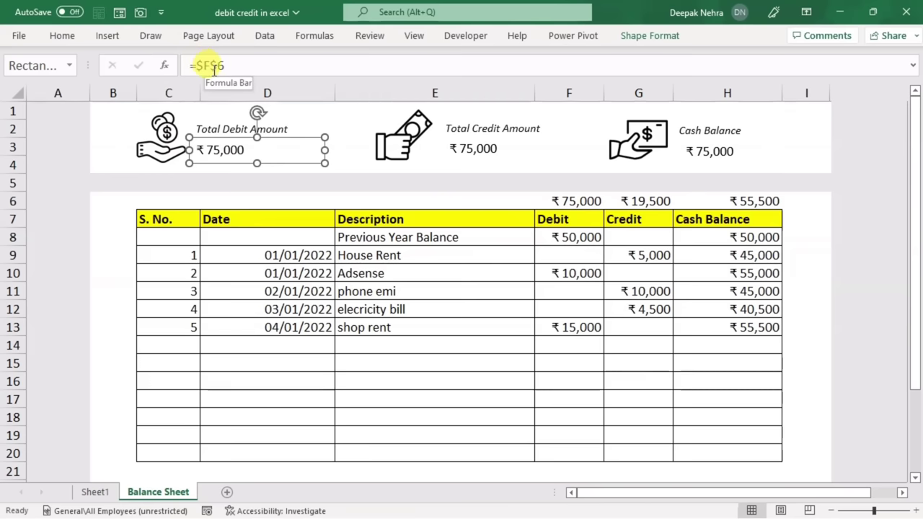
# - Change the Total Credit box's reference from $F$6 to $G$6 so it shows ₹19,500
pyautogui.click(465, 148)
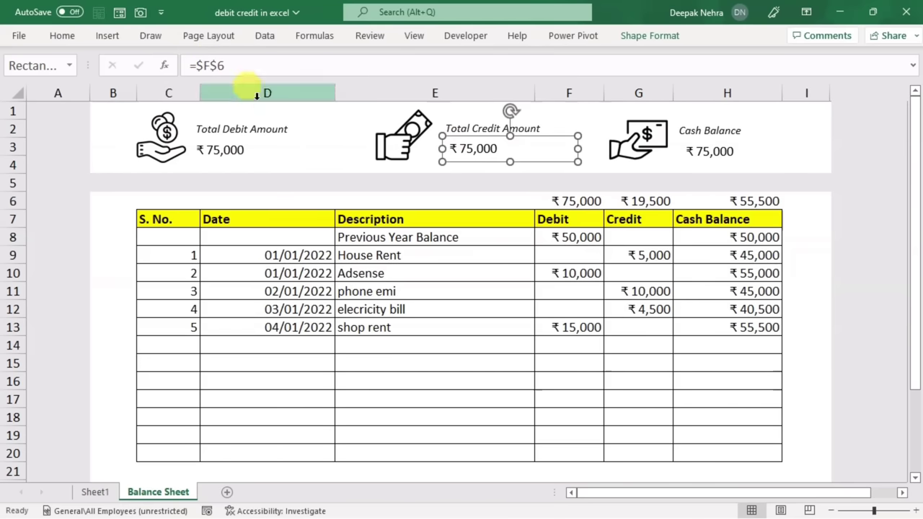
pyautogui.click(211, 66)
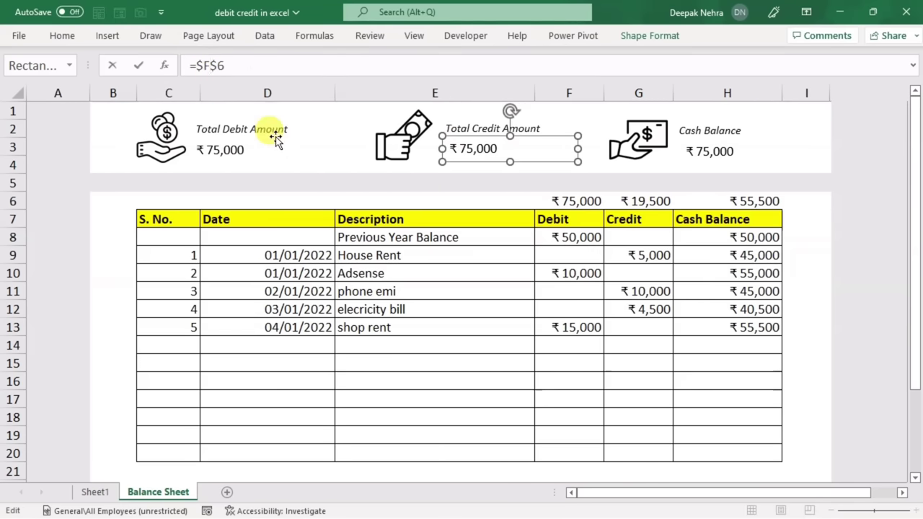
pyautogui.press('BackSpace')
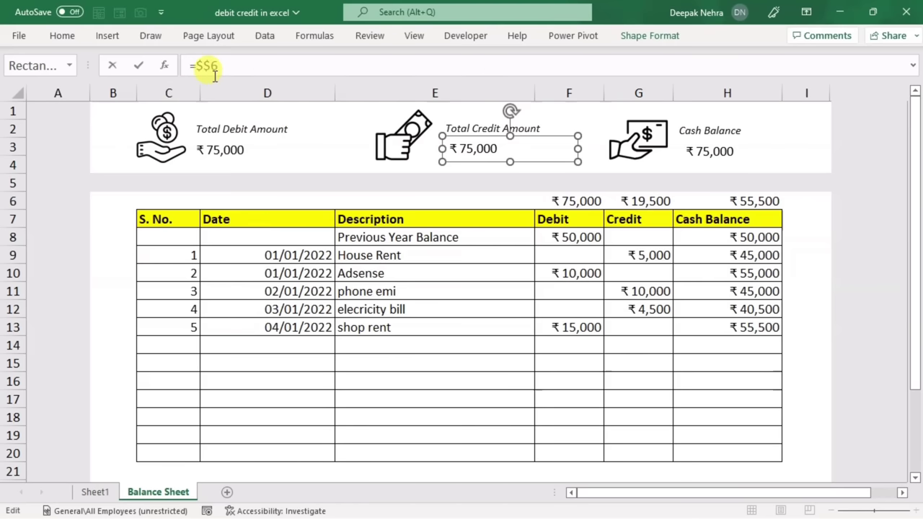
pyautogui.write('g')
pyautogui.press('Return')
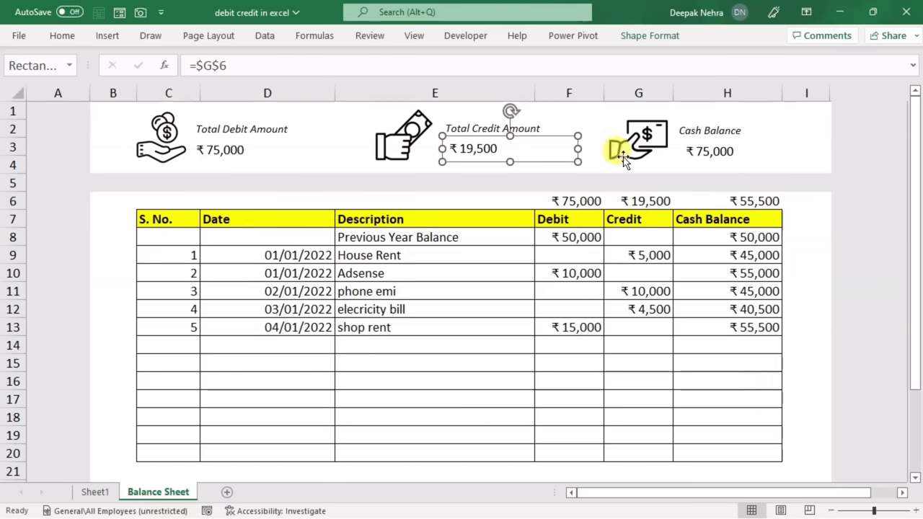
# - Change the Cash Balance box's reference to $H$6 so it shows ₹55,500
pyautogui.click(711, 157)
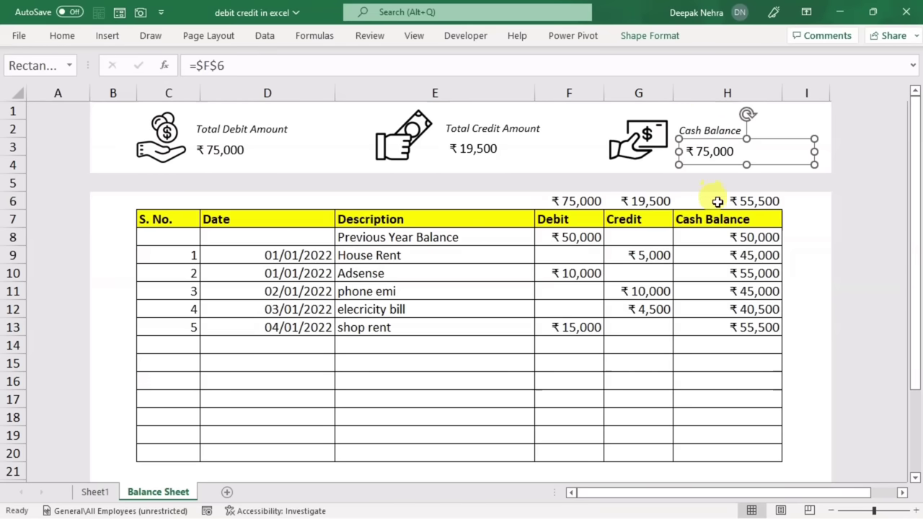
pyautogui.click(204, 65)
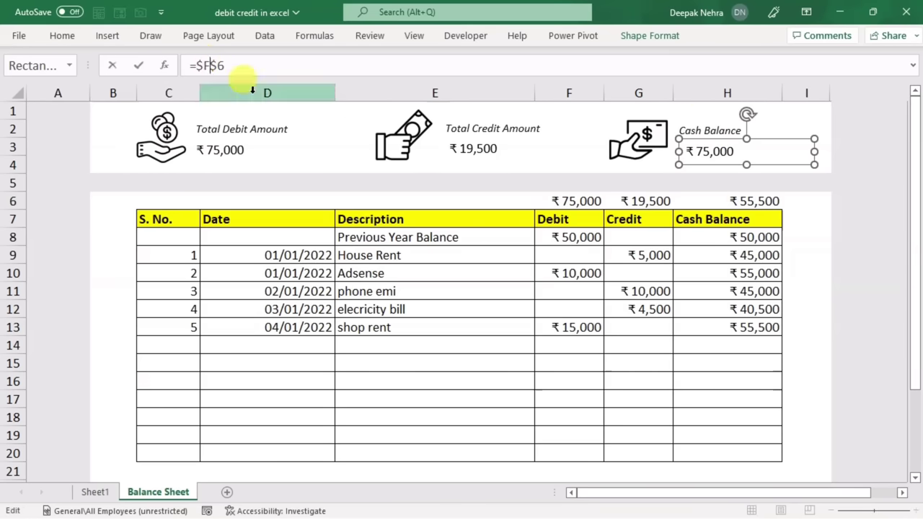
pyautogui.press('BackSpace')
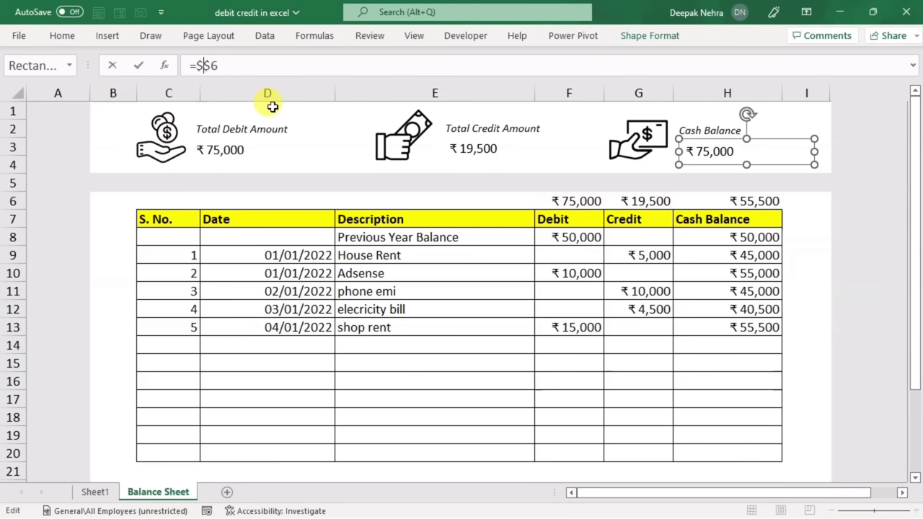
pyautogui.write('h')
pyautogui.press('Return')
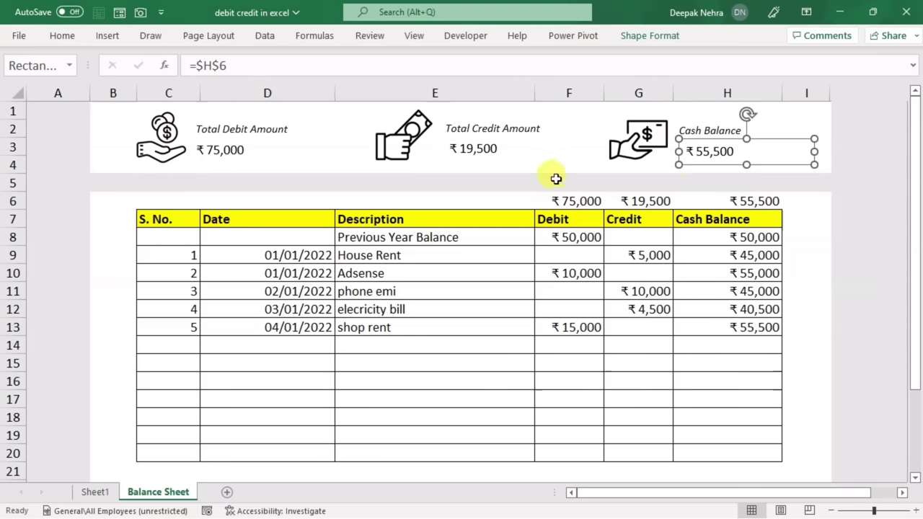
# - Make the three header value boxes bold at font size 24
pyautogui.click(220, 149)
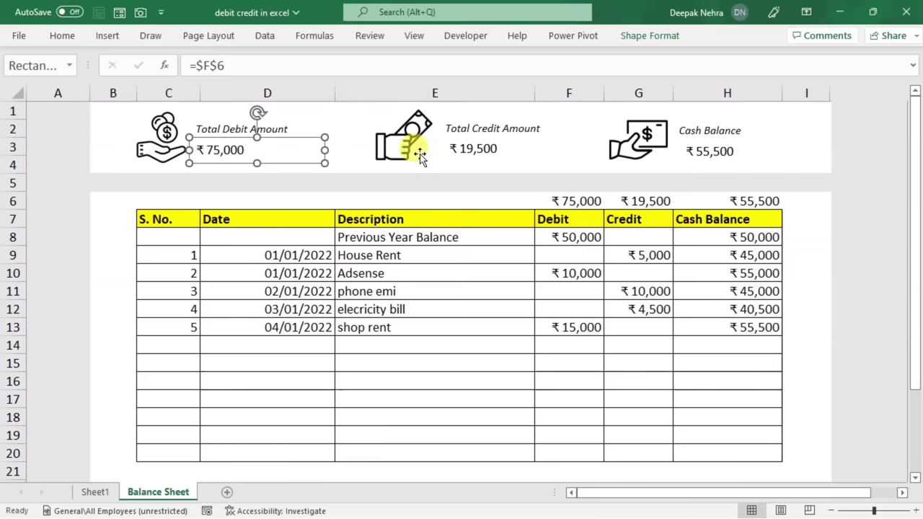
pyautogui.keyDown('shift'); pyautogui.click(480, 150); pyautogui.keyUp('shift')
pyautogui.keyDown('shift'); pyautogui.click(703, 151); pyautogui.keyUp('shift')
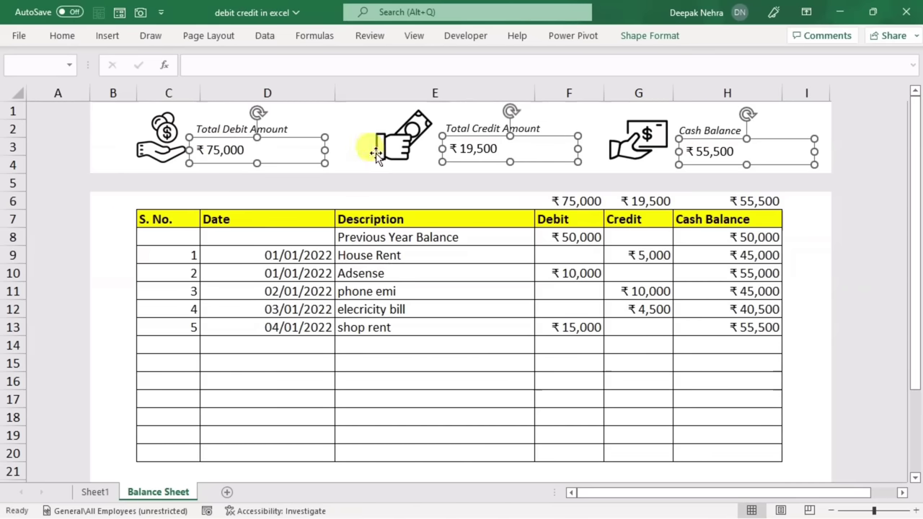
pyautogui.click(72, 39)
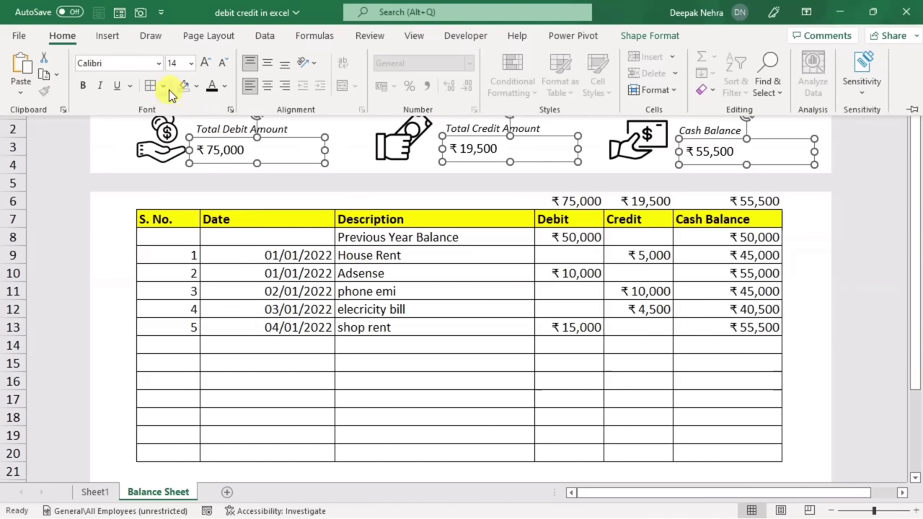
pyautogui.click(84, 86)
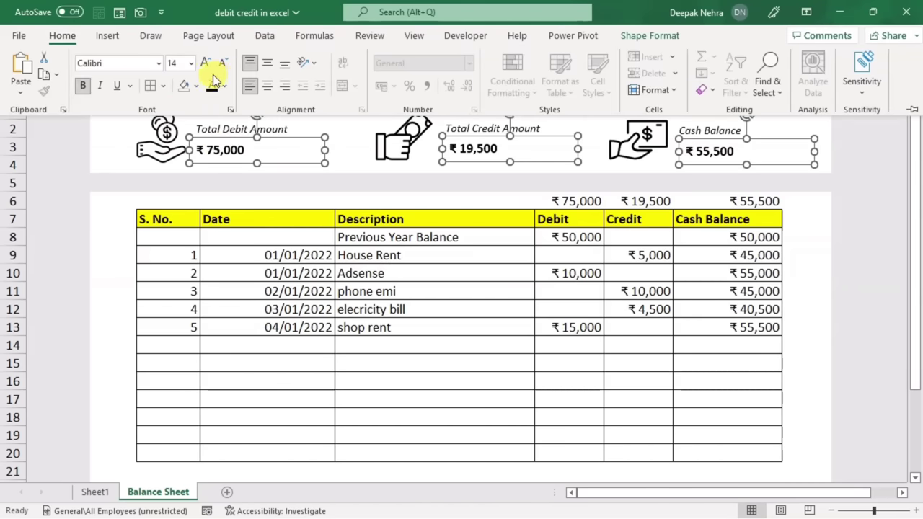
pyautogui.click(207, 63)
pyautogui.click(207, 64)
pyautogui.click(206, 64)
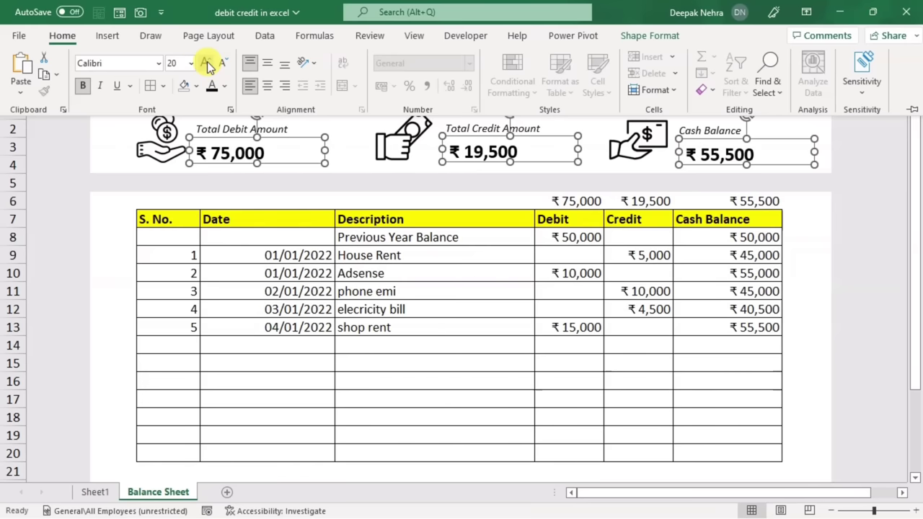
pyautogui.click(207, 65)
pyautogui.click(208, 65)
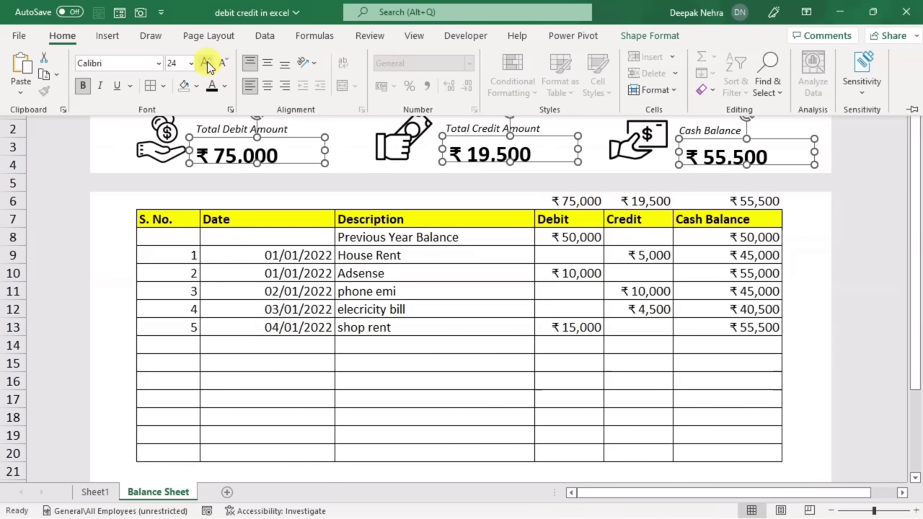
pyautogui.click(404, 381)
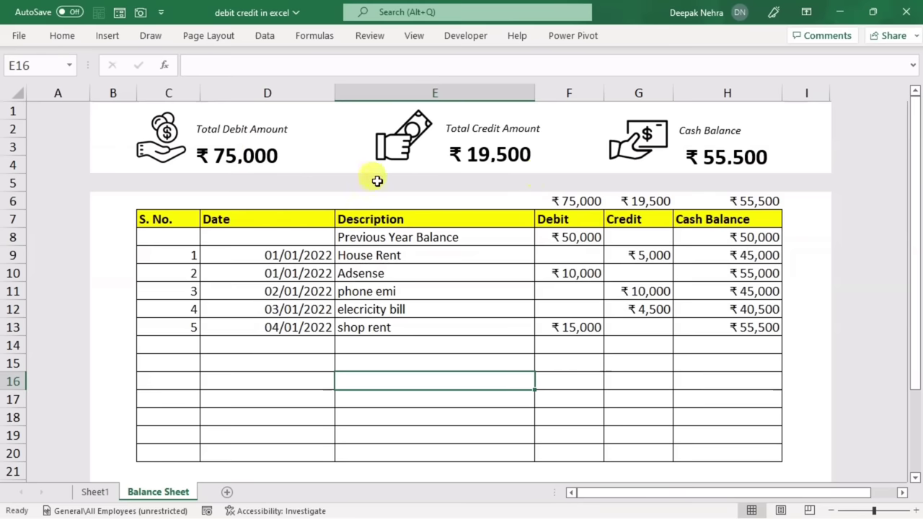
# - Nudge the debit, credit and cash balance value boxes up to sit under their labels
pyautogui.click(274, 159)
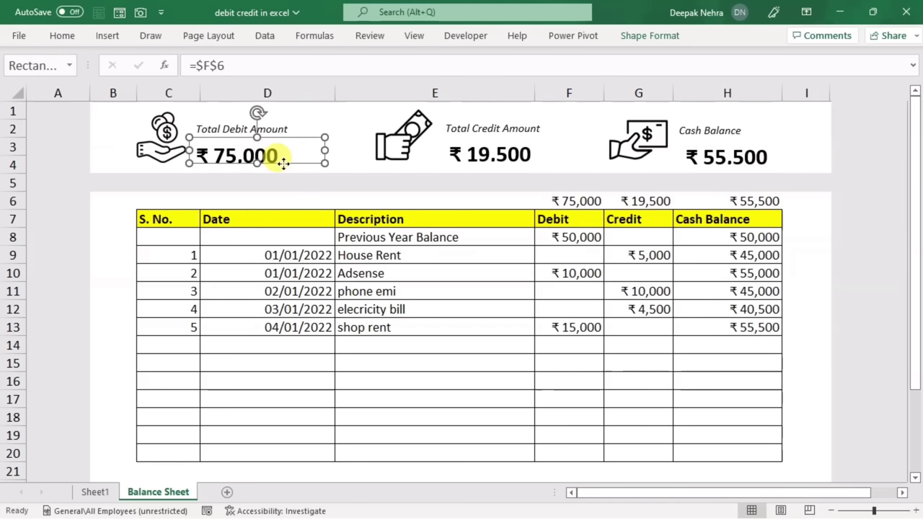
pyautogui.moveTo(283, 165); pyautogui.dragTo(286, 160)
pyautogui.click(505, 166)
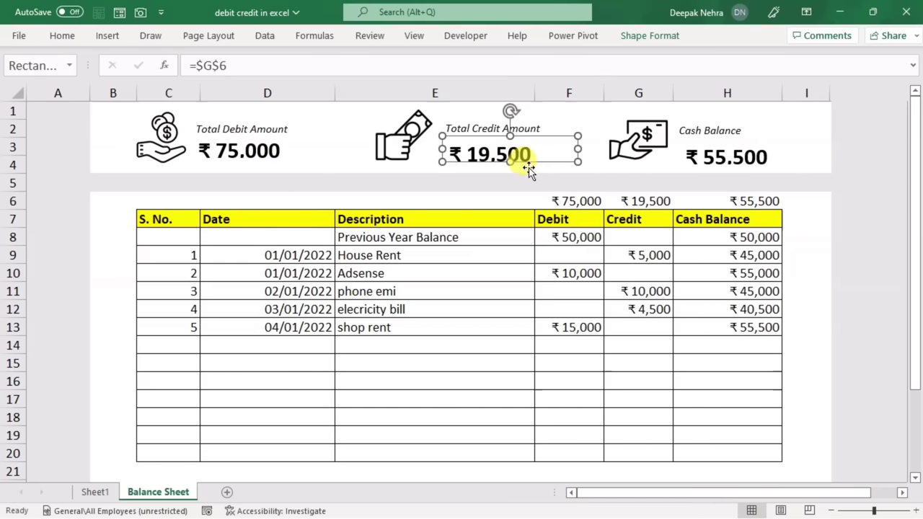
pyautogui.moveTo(537, 165); pyautogui.dragTo(535, 160)
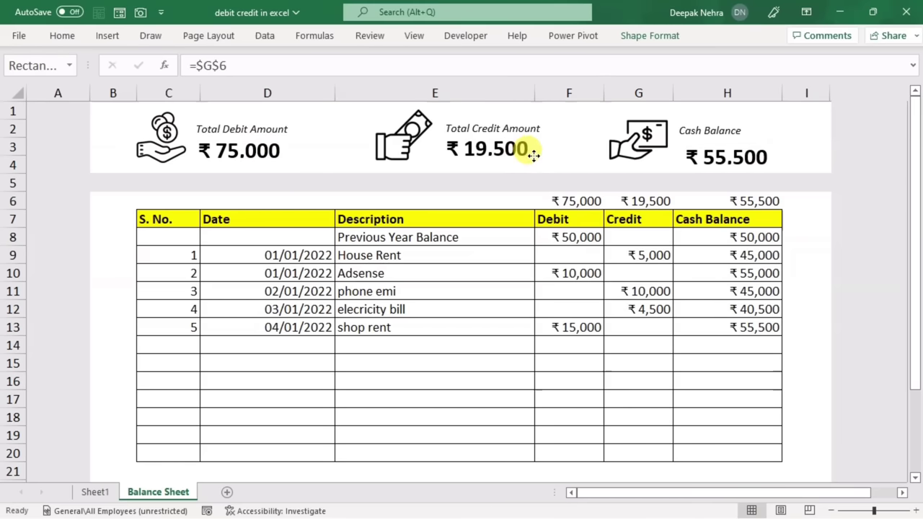
pyautogui.click(721, 157)
pyautogui.moveTo(777, 163); pyautogui.dragTo(772, 158)
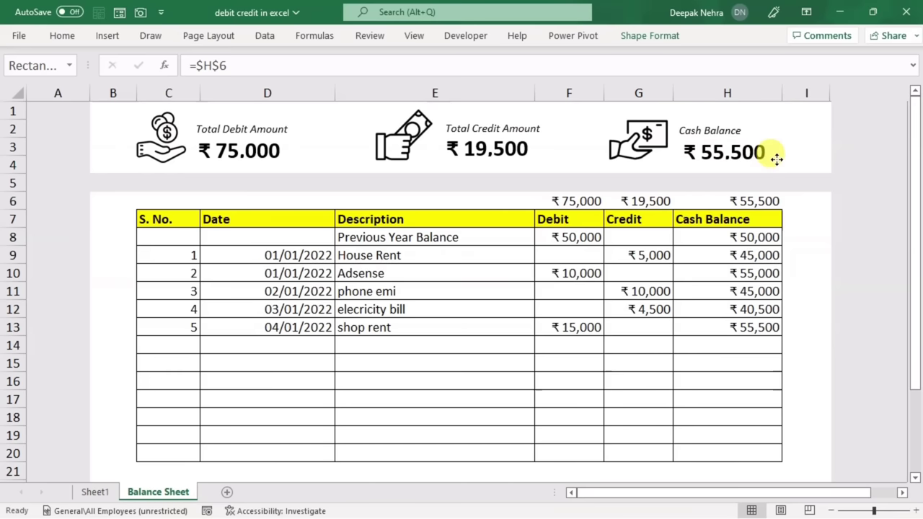
pyautogui.click(411, 295)
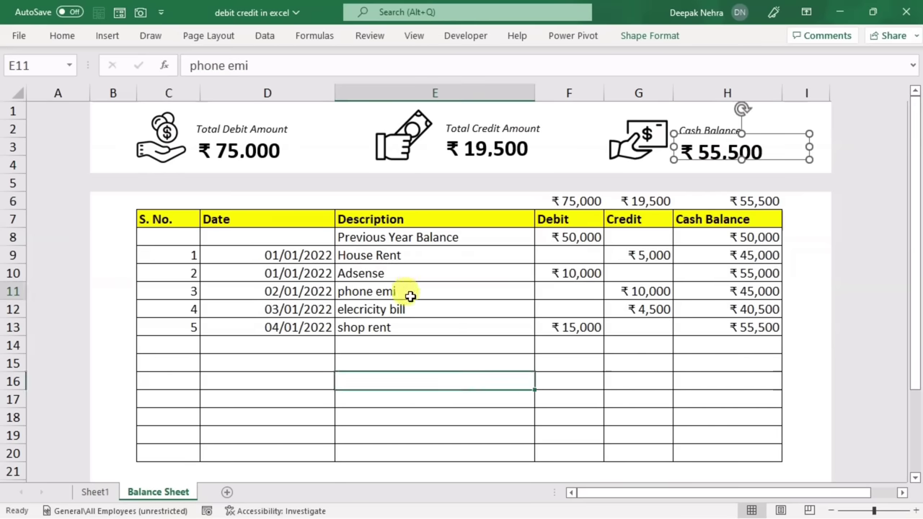
# - Draw a vertical line divider between the debit and credit header blocks
pyautogui.click(107, 35)
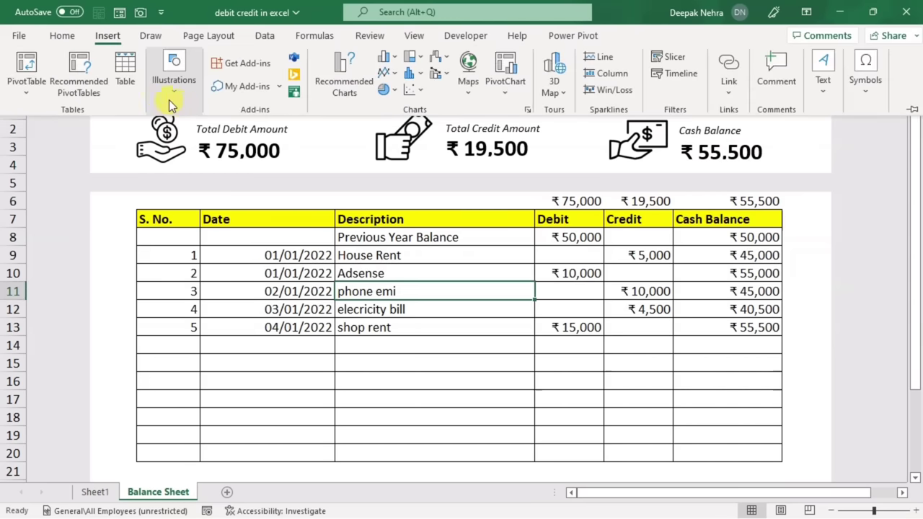
pyautogui.click(178, 95)
pyautogui.click(201, 156)
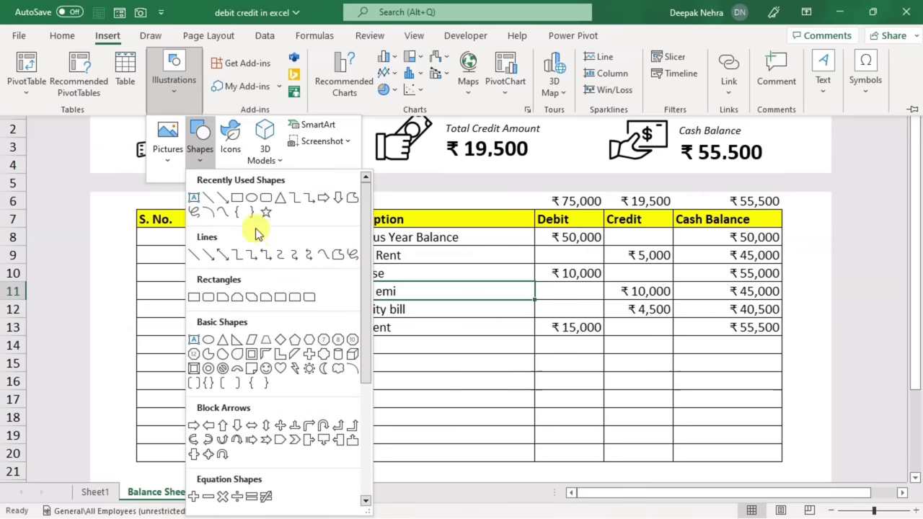
pyautogui.click(209, 199)
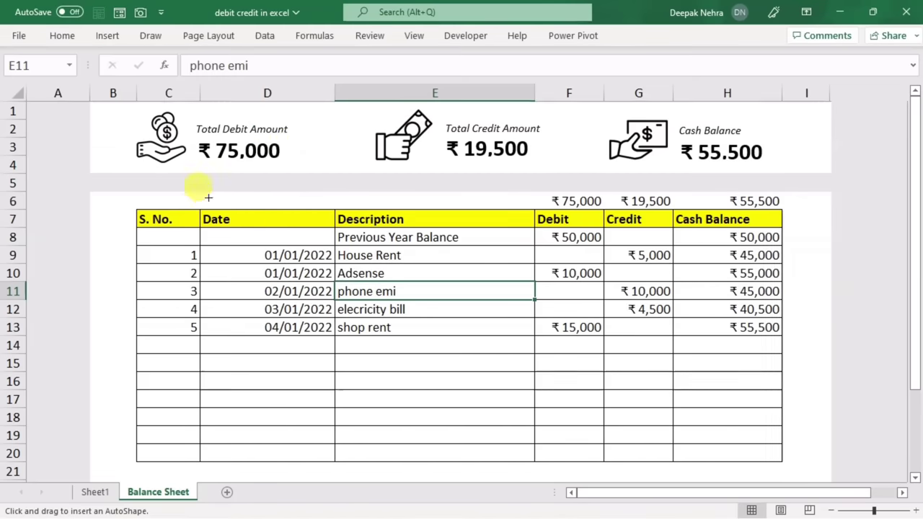
pyautogui.moveTo(337, 124)
pyautogui.mouseDown()
pyautogui.moveTo(335, 157)
pyautogui.moveTo(579, 144)
pyautogui.mouseUp()
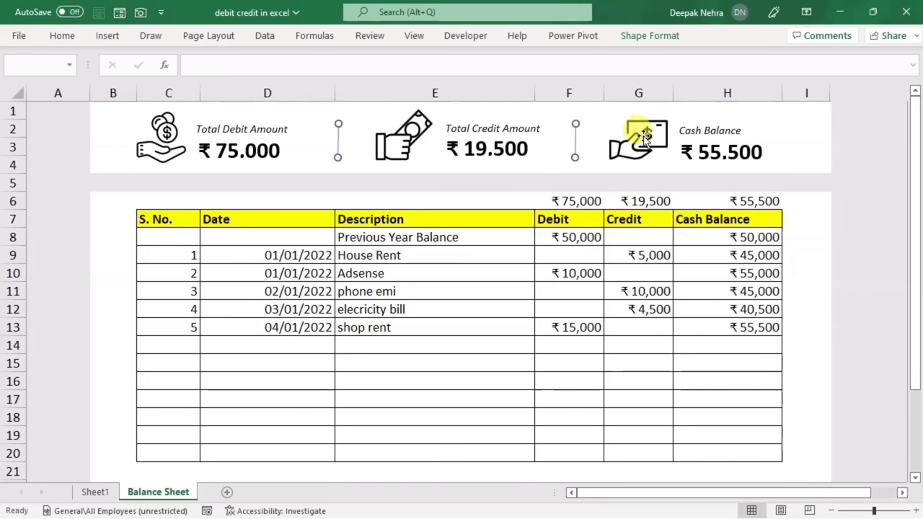
# - Give the divider lines a dark outline colour and a heavy weight
pyautogui.click(645, 38)
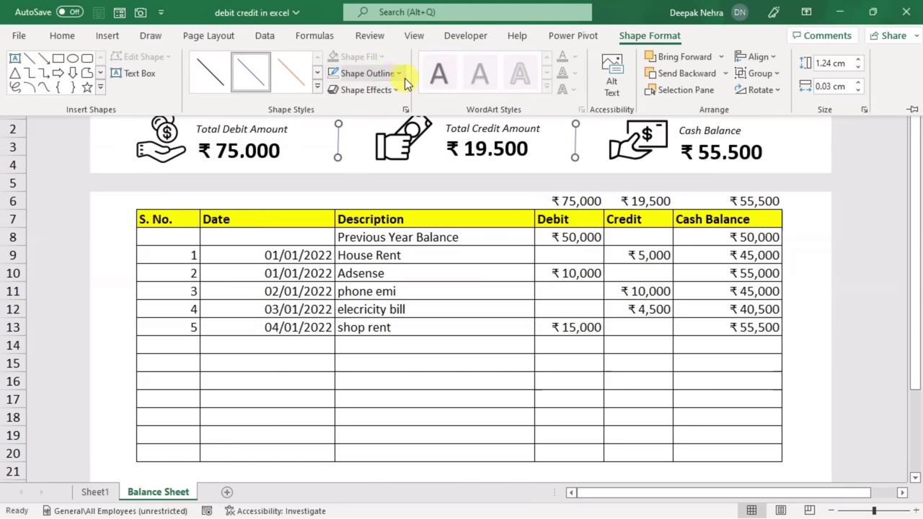
pyautogui.click(402, 75)
pyautogui.click(346, 189)
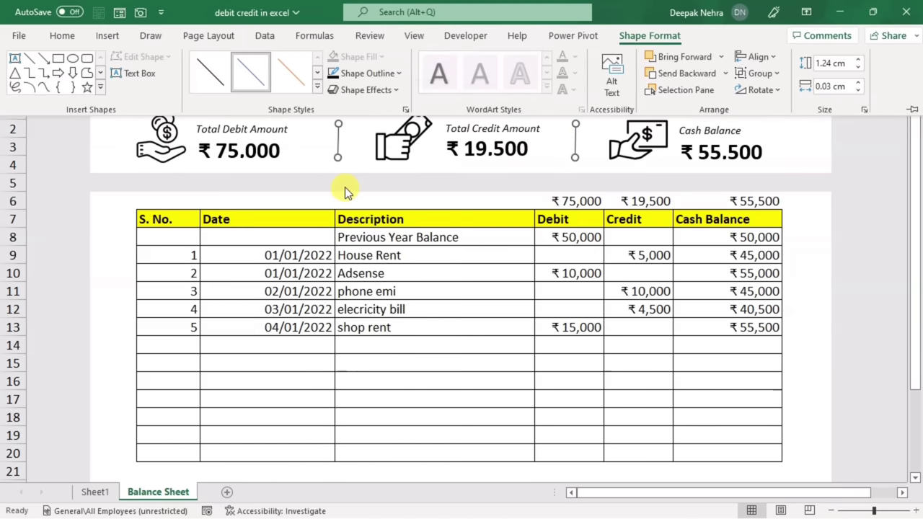
pyautogui.click(399, 74)
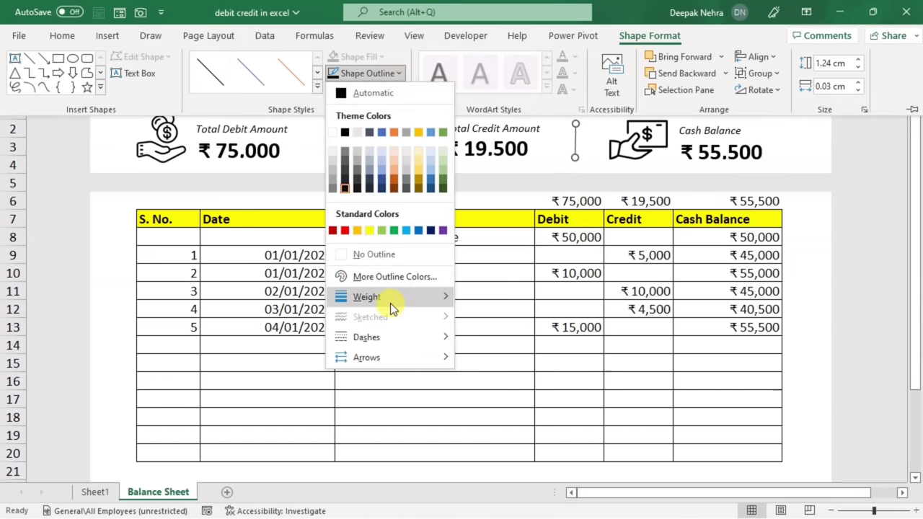
pyautogui.moveTo(390, 300)
pyautogui.click(528, 447)
pyautogui.moveTo(267, 201); pyautogui.dragTo(377, 197)
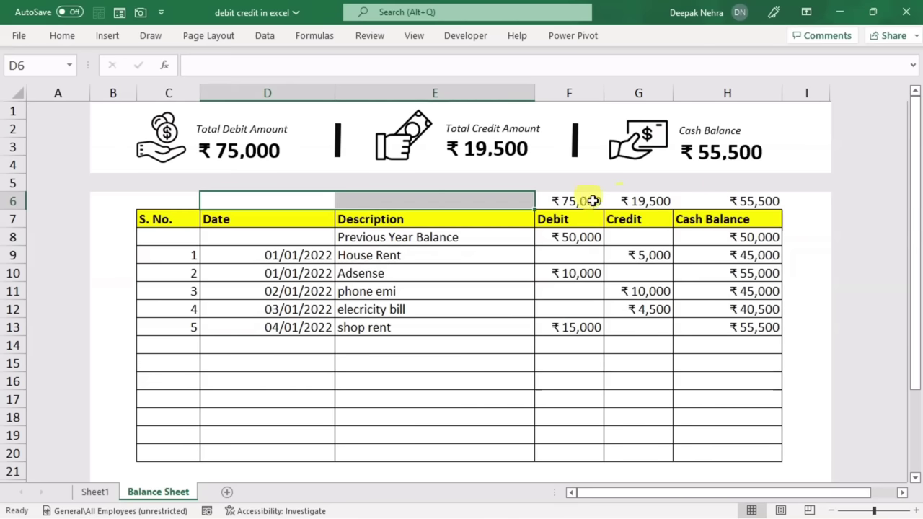
# - Hide row 6, which holds the helper debit, credit and balance totals
pyautogui.click(13, 202)
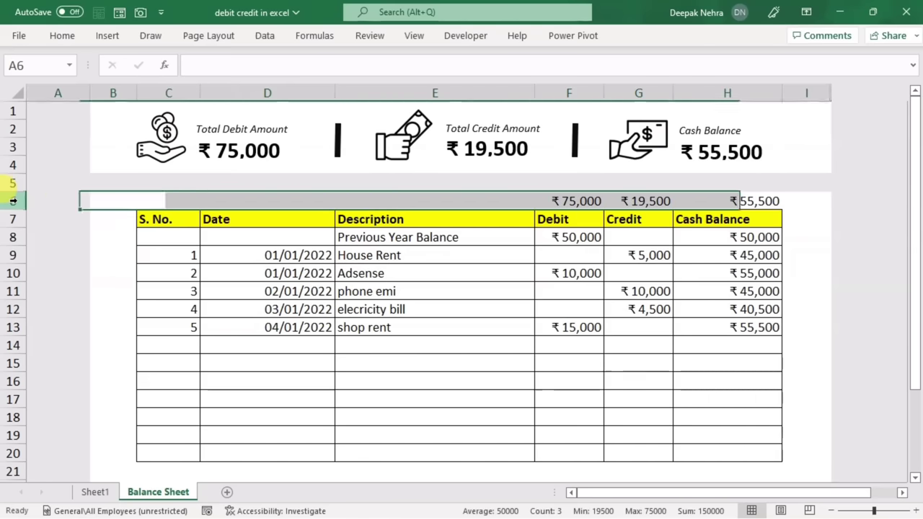
pyautogui.rightClick(13, 201)
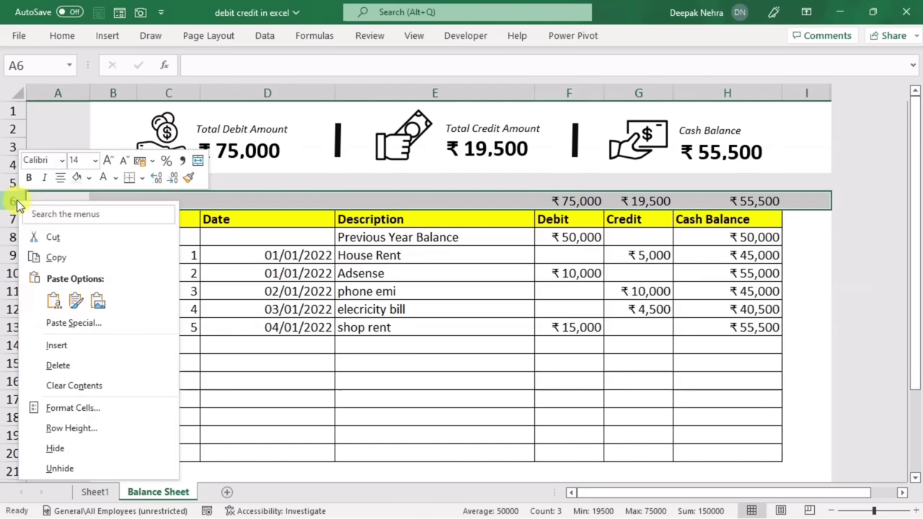
pyautogui.click(82, 449)
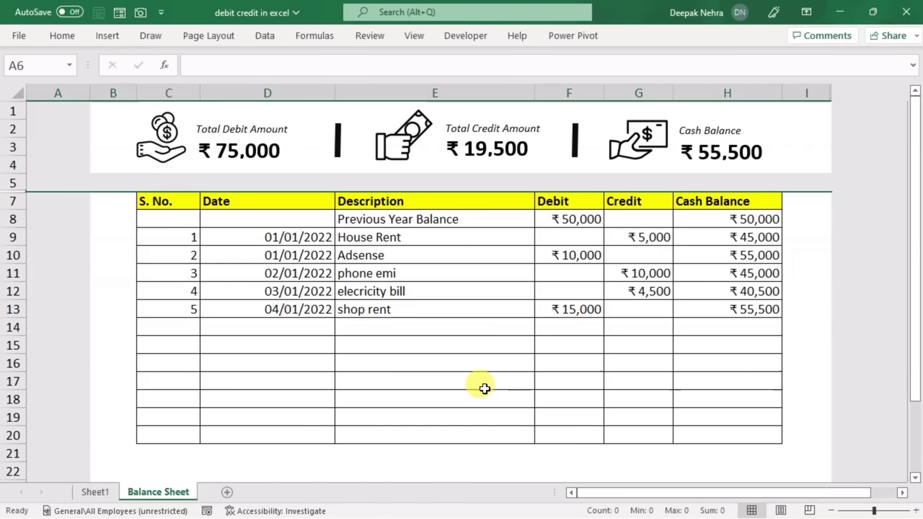
# - Enter serial 6 in C14, fill date 04/01/2022 down into D14, and begin the description in E14
pyautogui.click(181, 326)
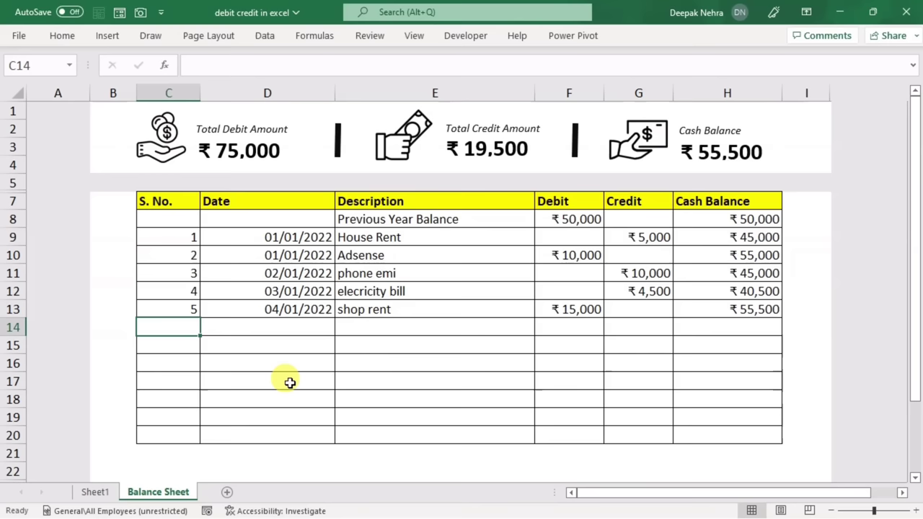
pyautogui.write('6')
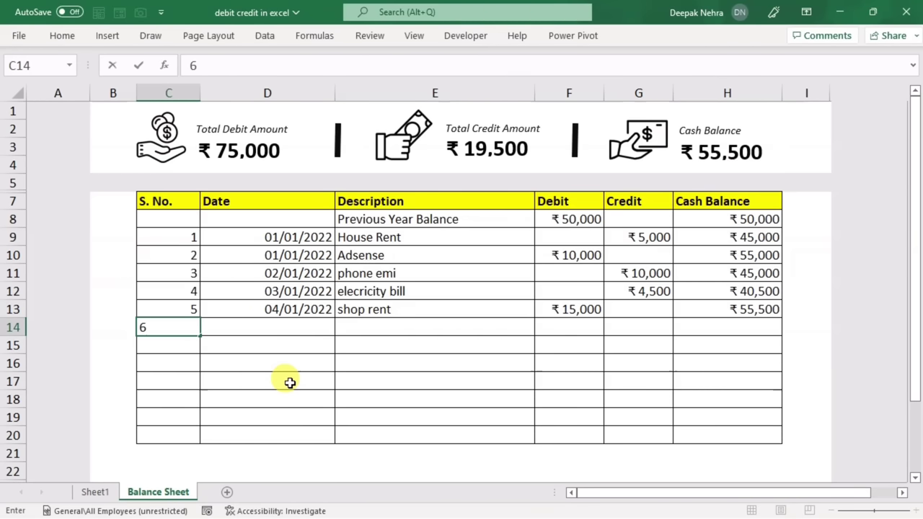
pyautogui.press('Tab')
pyautogui.hotkey('ctrl', 'd')
pyautogui.press('Tab')
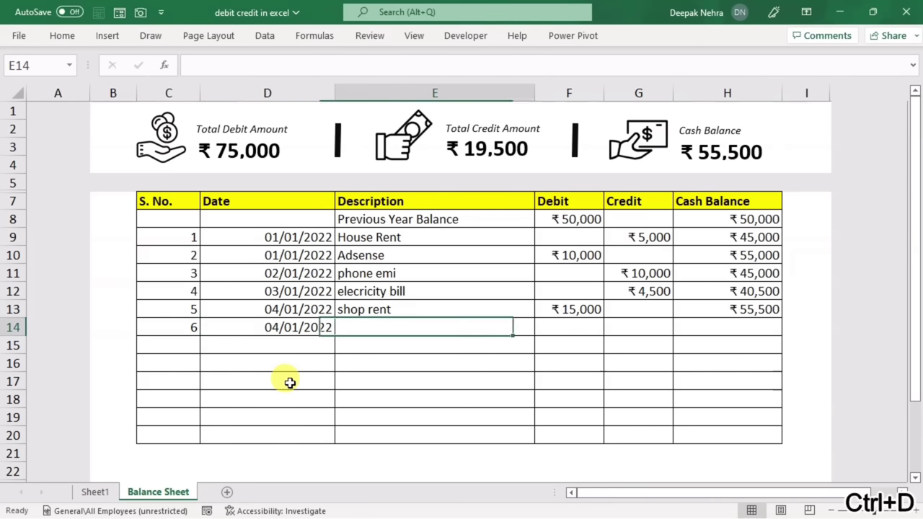
pyautogui.write('i')
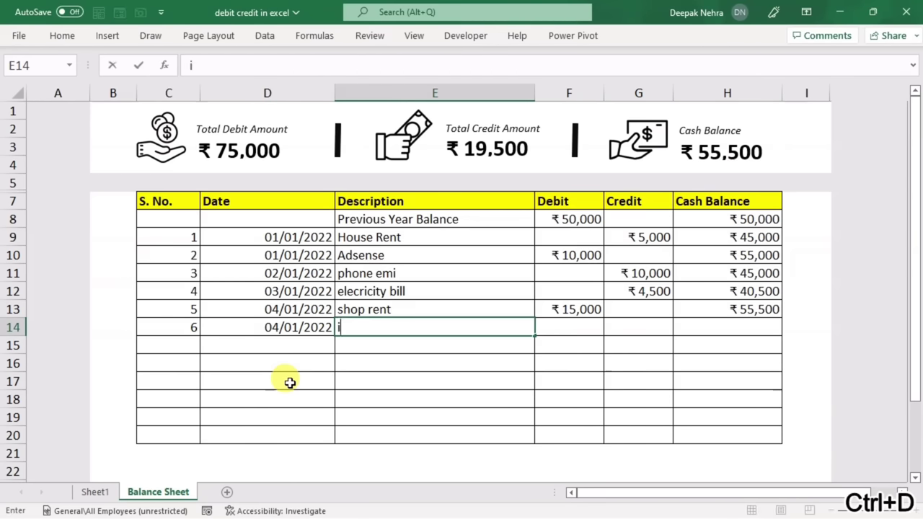